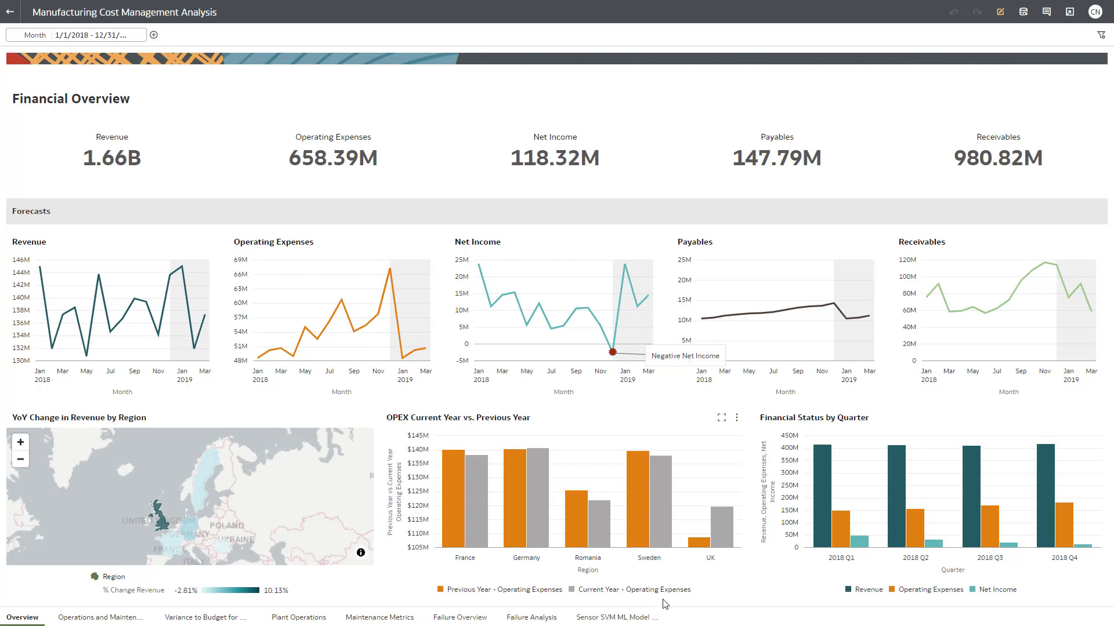
- Move the Negative Net Income note for the December 2018 point above the Net Income line
{"action": "left_click", "coordinate": [613, 354]}
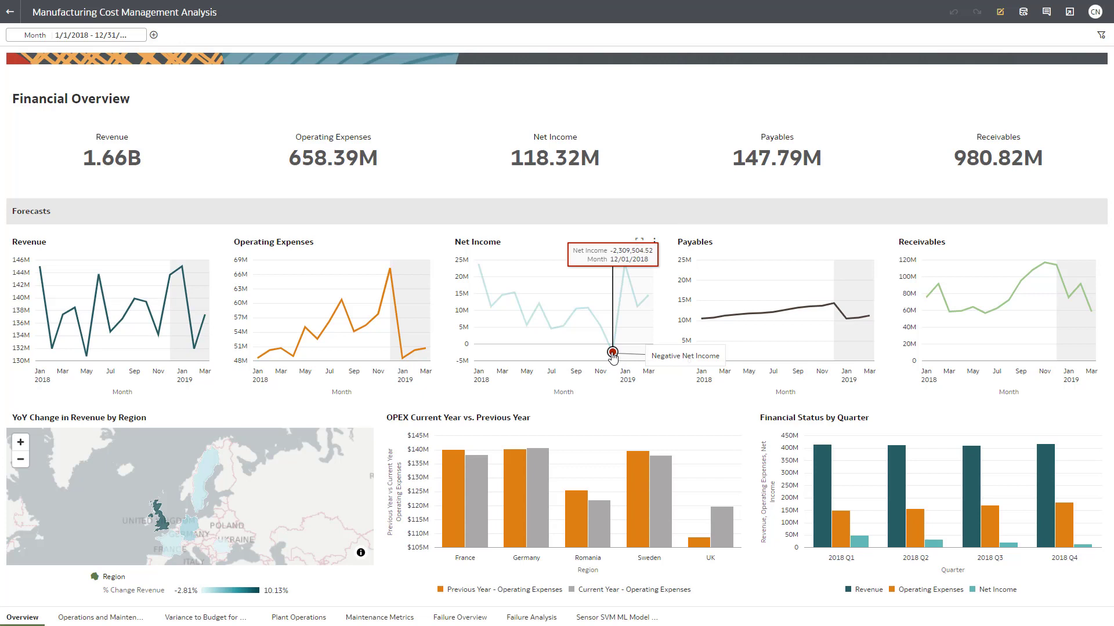
{"action": "mouse_move", "coordinate": [677, 359]}
{"action": "left_mouse_down"}
{"action": "mouse_move", "coordinate": [584, 298]}
{"action": "mouse_move", "coordinate": [567, 259]}
{"action": "left_mouse_up"}
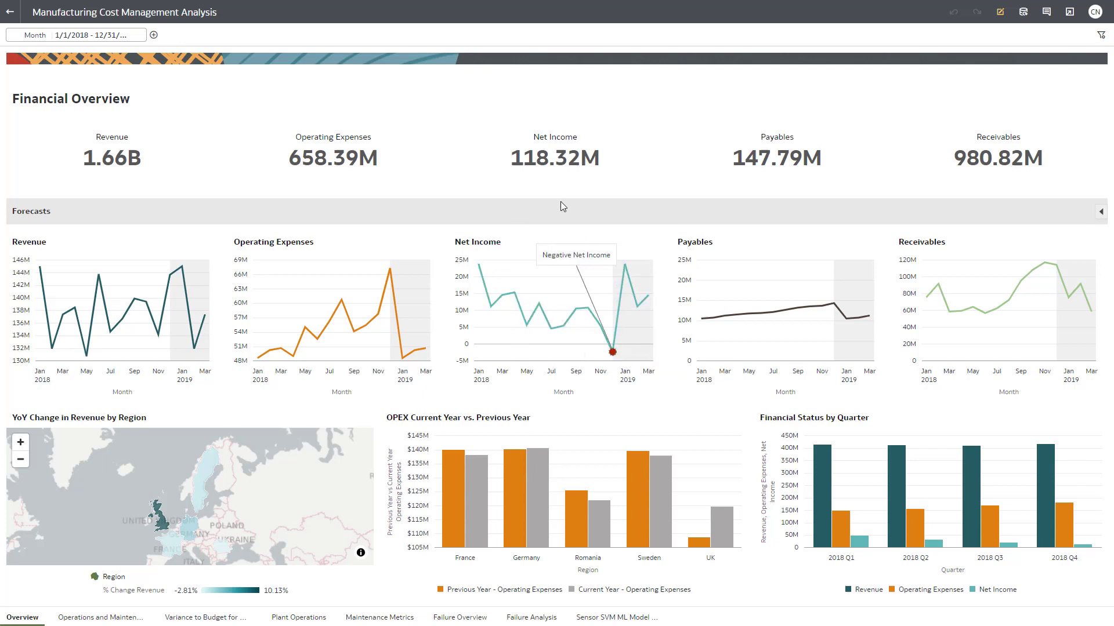
- Maximize the Revenue forecast chart, then close it and read values on the Financial Overview charts
{"action": "double_click", "coordinate": [198, 249]}
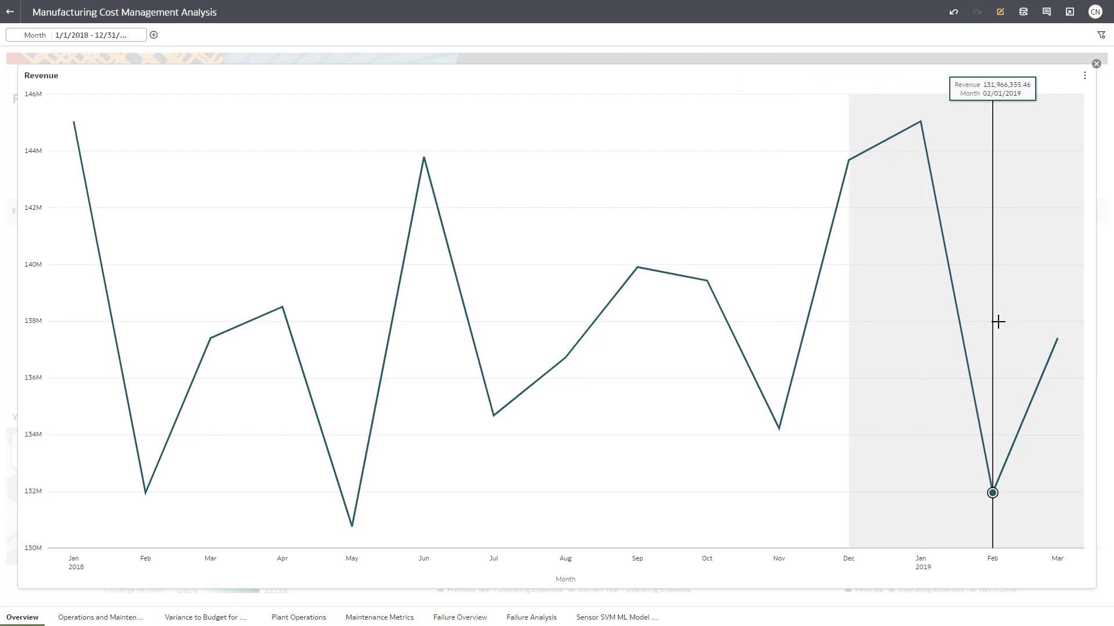
{"action": "left_click", "coordinate": [1096, 64]}
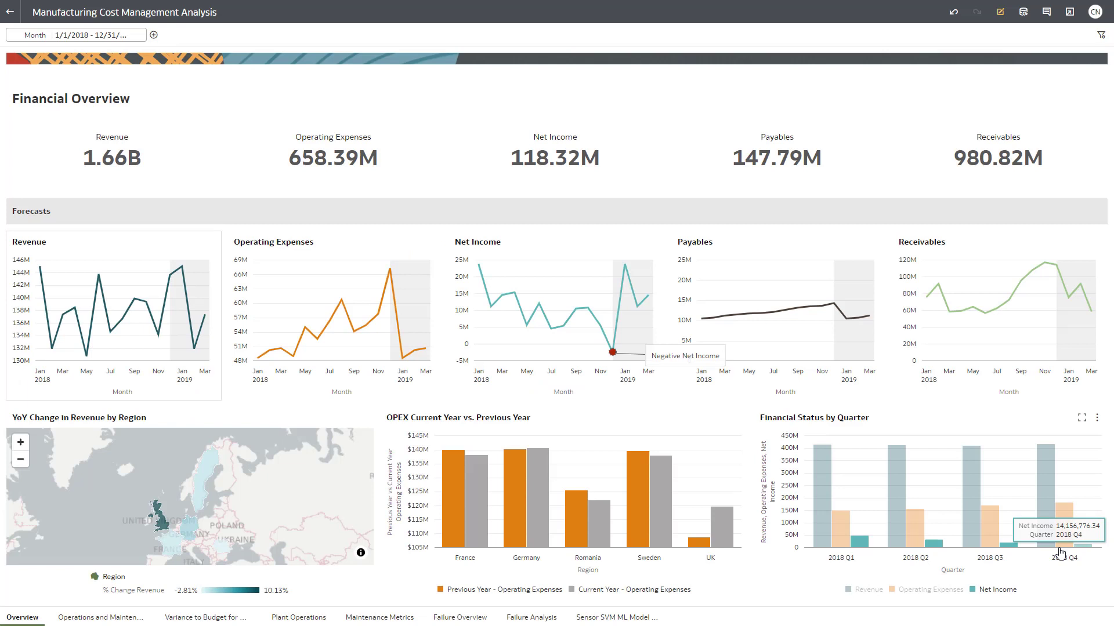
{"action": "mouse_move", "coordinate": [1010, 552]}
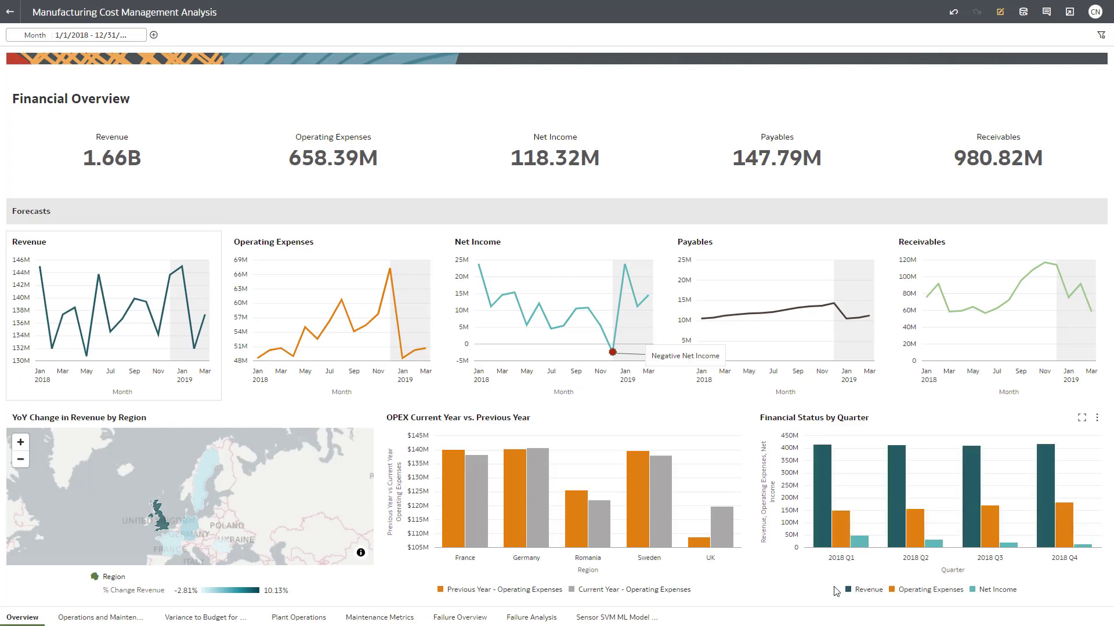
{"action": "mouse_move", "coordinate": [725, 528]}
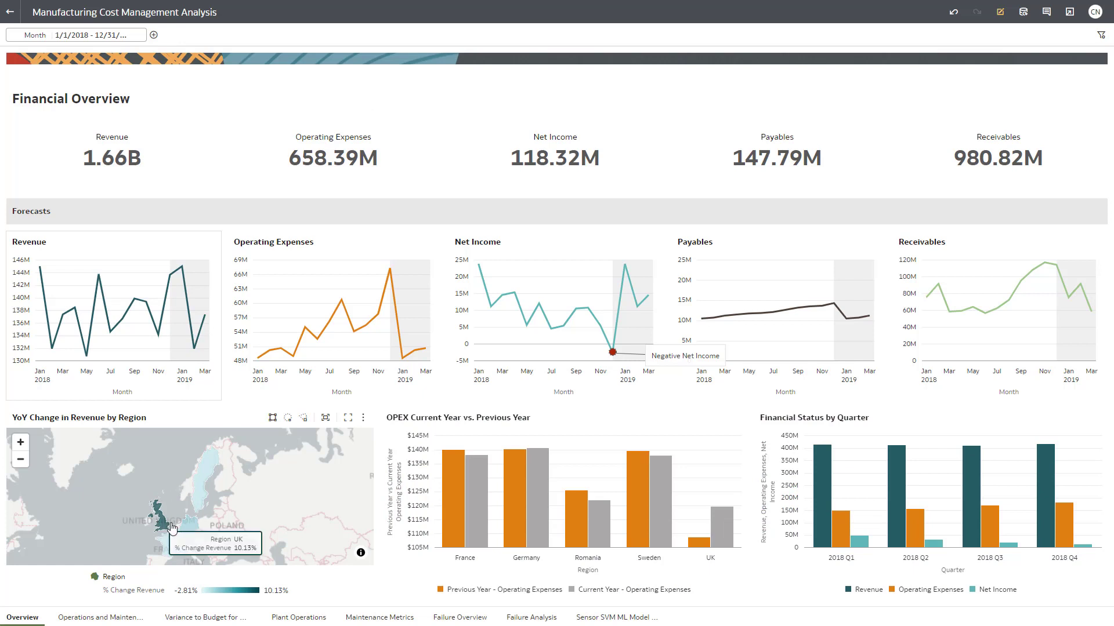
{"action": "mouse_move", "coordinate": [200, 496]}
{"action": "mouse_move", "coordinate": [184, 529]}
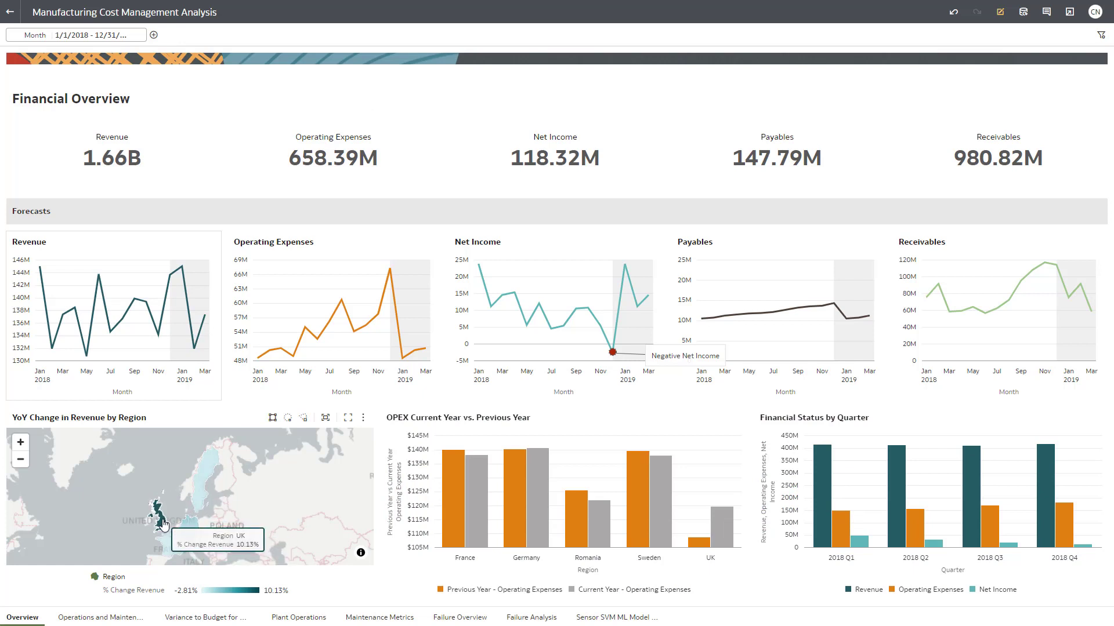
- Drill from the UK region into its expense details and check the Region page filter
{"action": "right_click", "coordinate": [163, 524]}
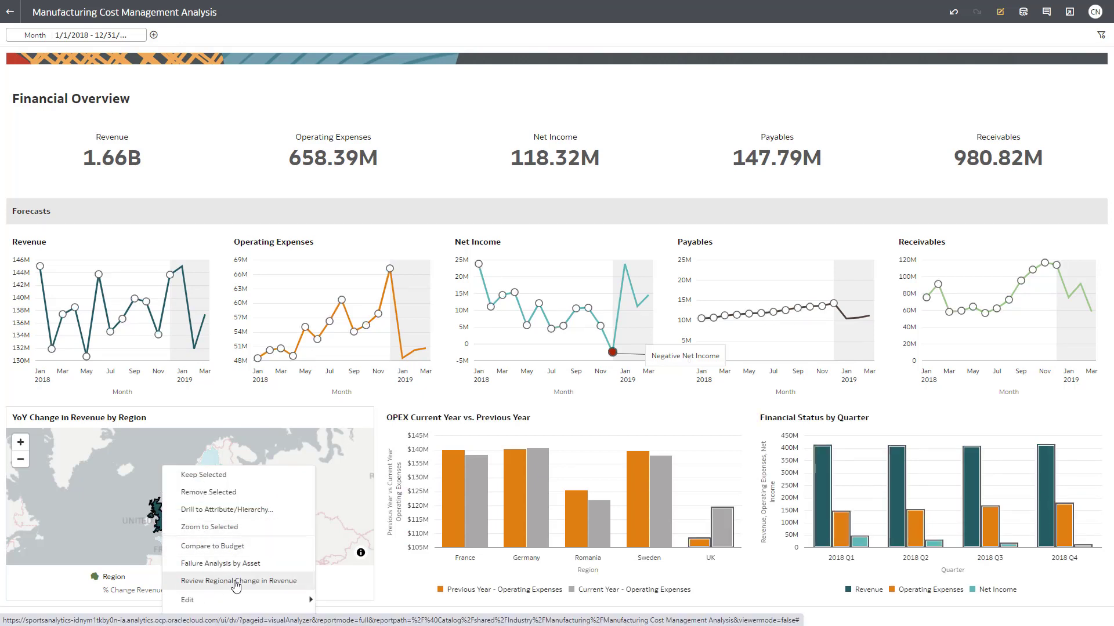
{"action": "left_click", "coordinate": [236, 581]}
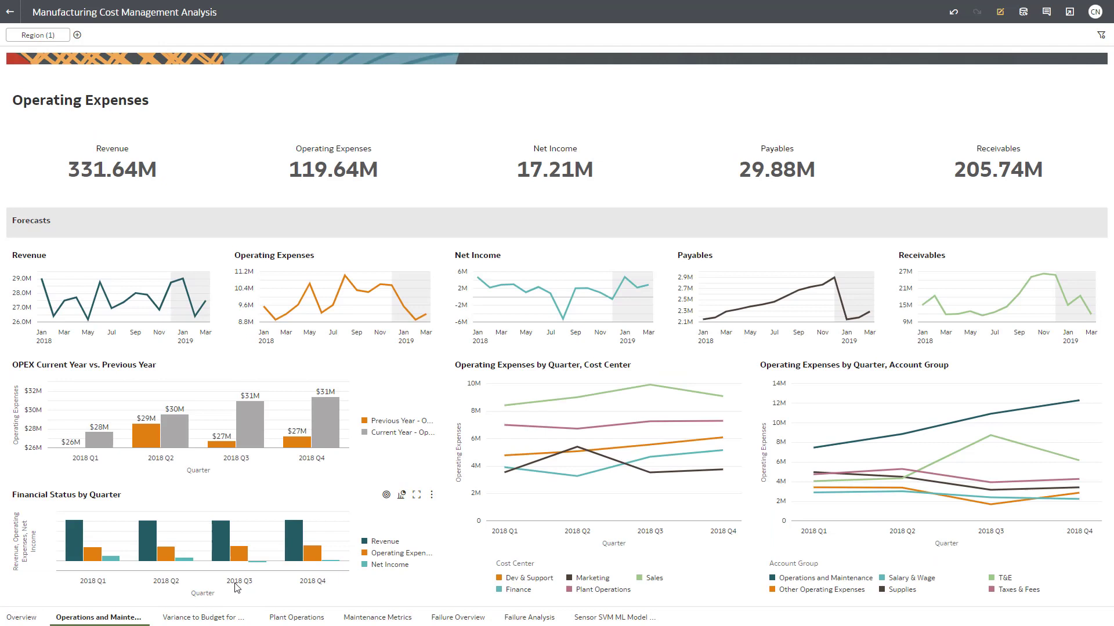
{"action": "left_click", "coordinate": [50, 36]}
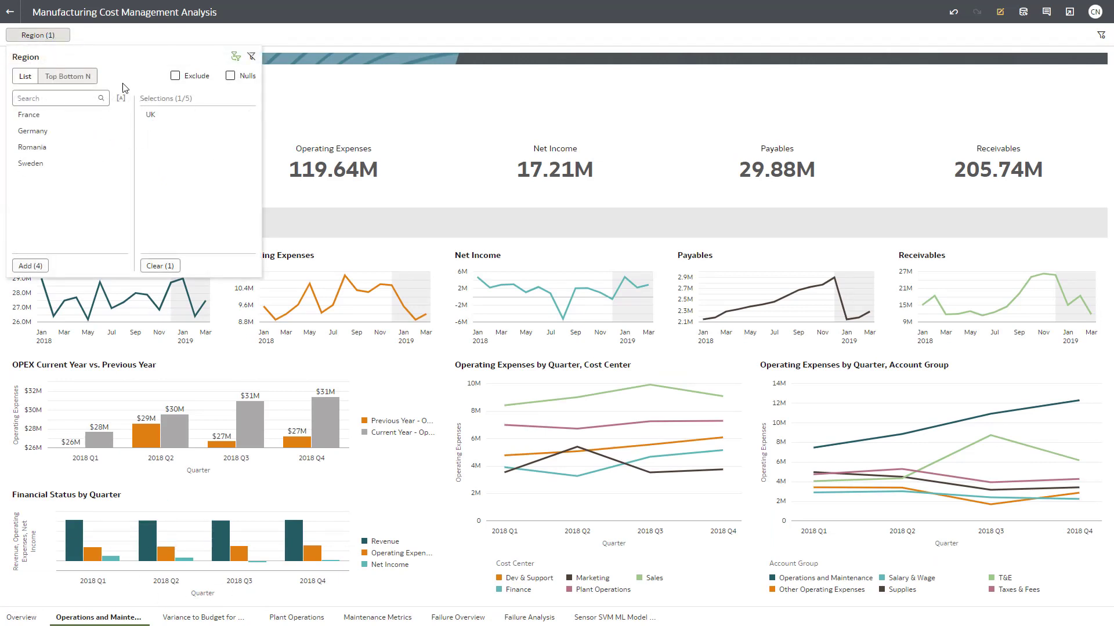
{"action": "left_click", "coordinate": [39, 37]}
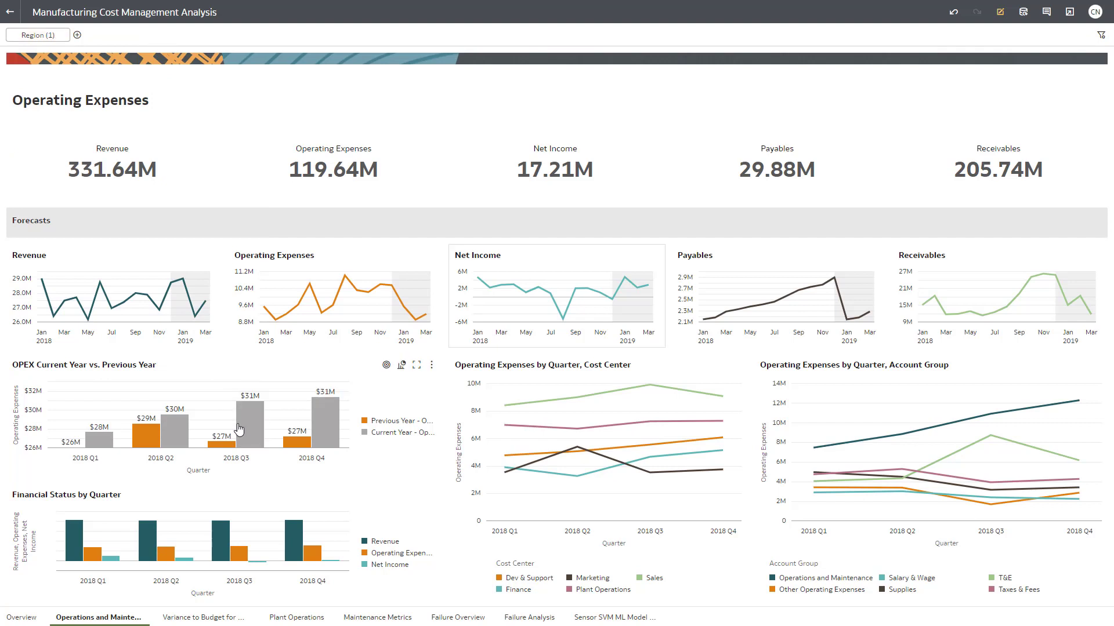
- Maximize the expenses by Account Group chart, then close the enlarged view
{"action": "mouse_move", "coordinate": [239, 429]}
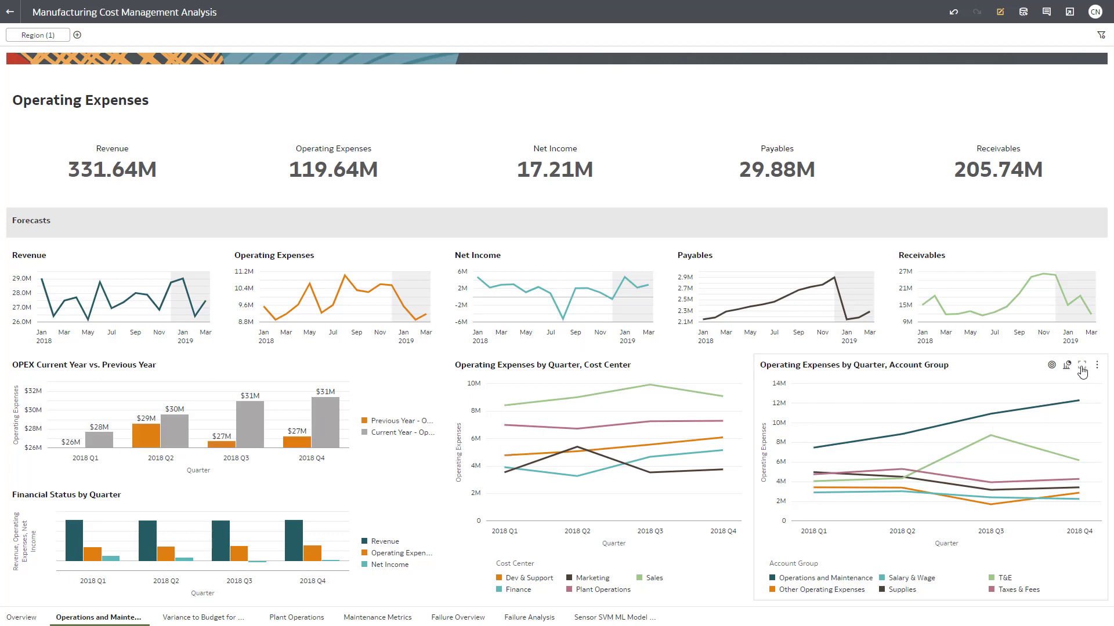
{"action": "left_click", "coordinate": [1082, 365]}
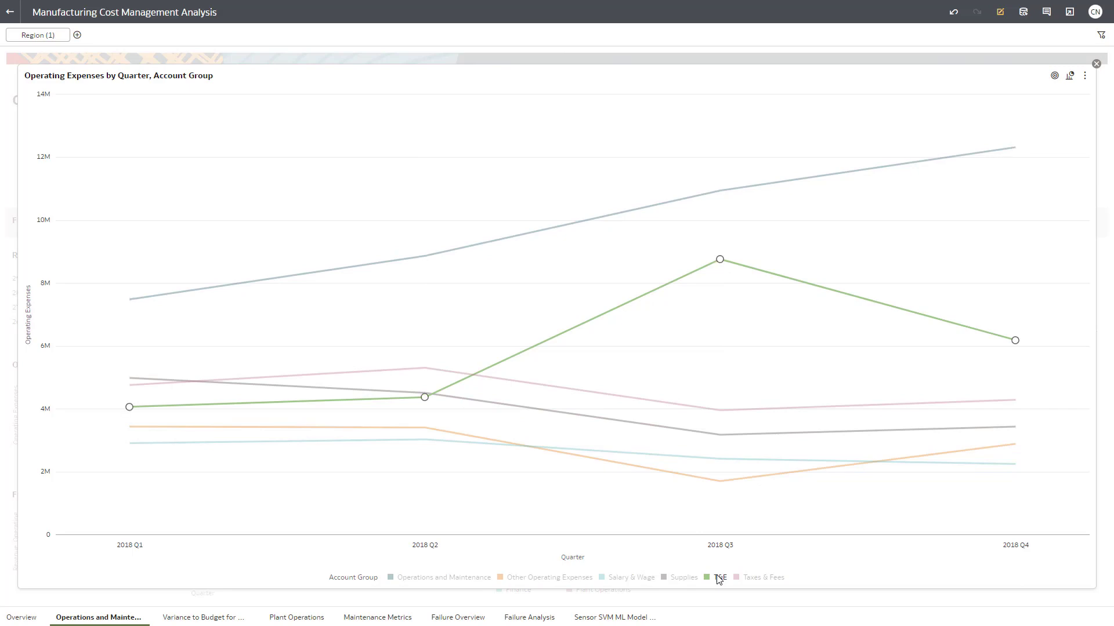
{"action": "key", "text": "Escape"}
- Compare the Operating Expenses figure to budget and read the variances on the Variance to Budget page
{"action": "right_click", "coordinate": [392, 163]}
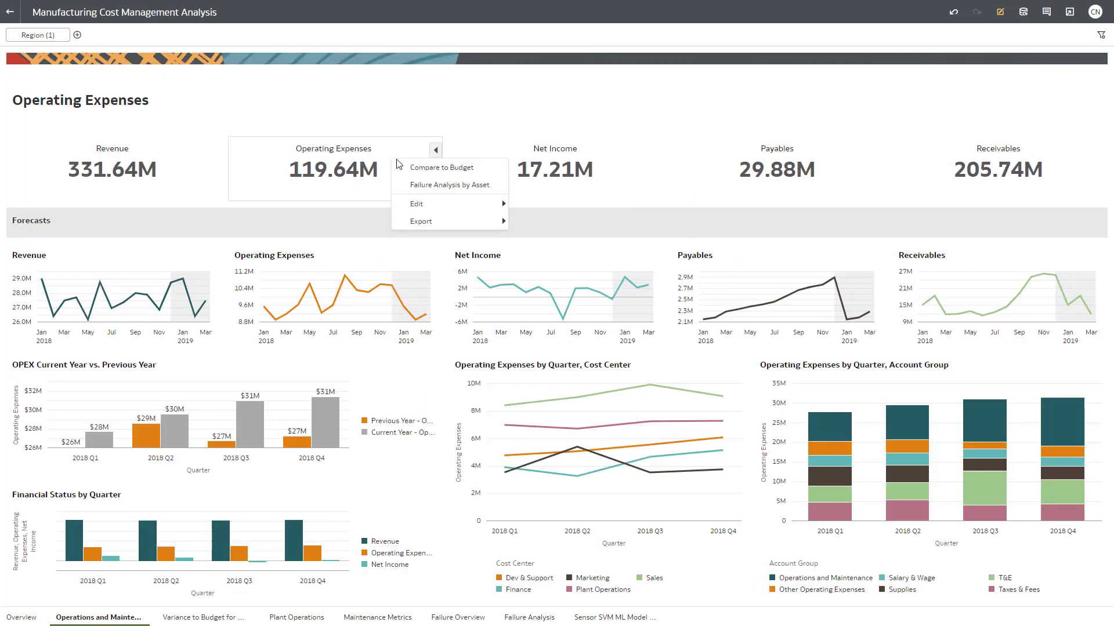
{"action": "left_click", "coordinate": [447, 169]}
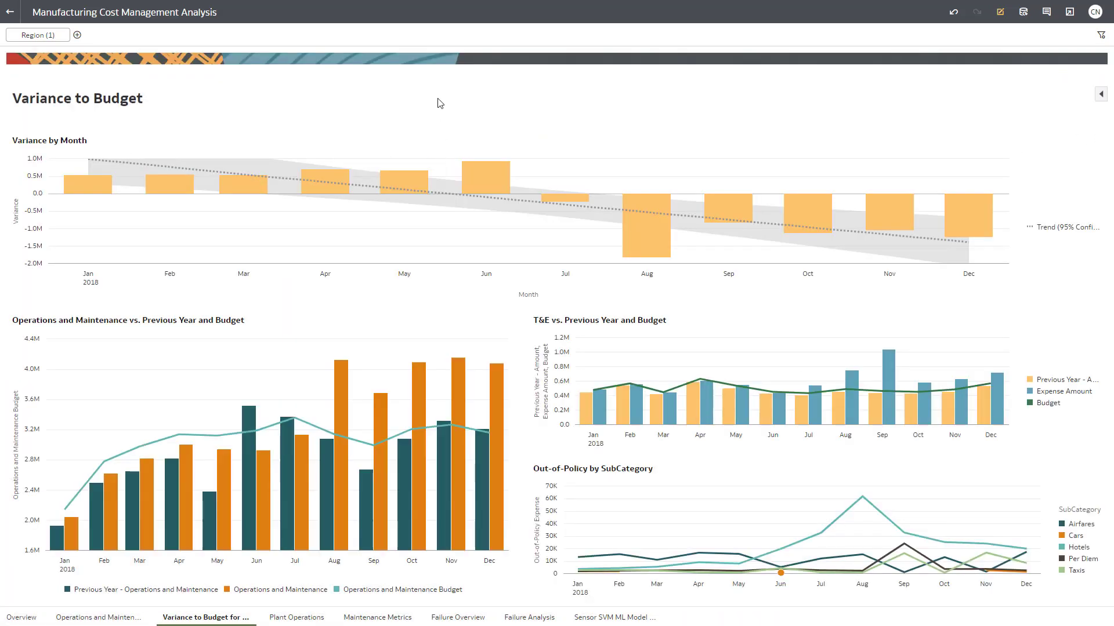
{"action": "mouse_move", "coordinate": [644, 241]}
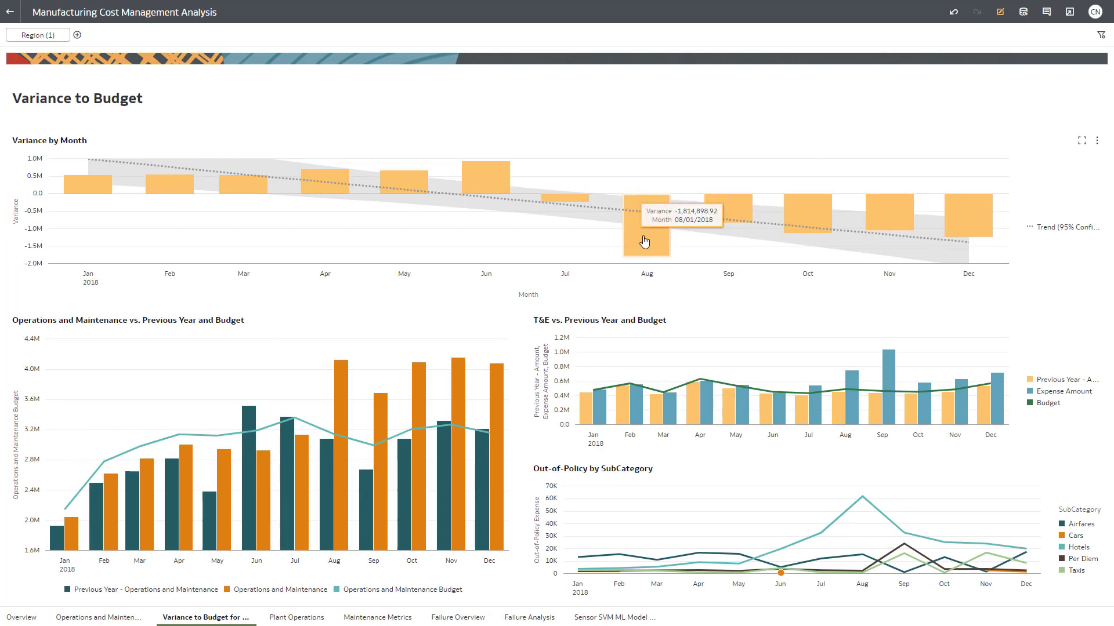
{"action": "mouse_move", "coordinate": [853, 238]}
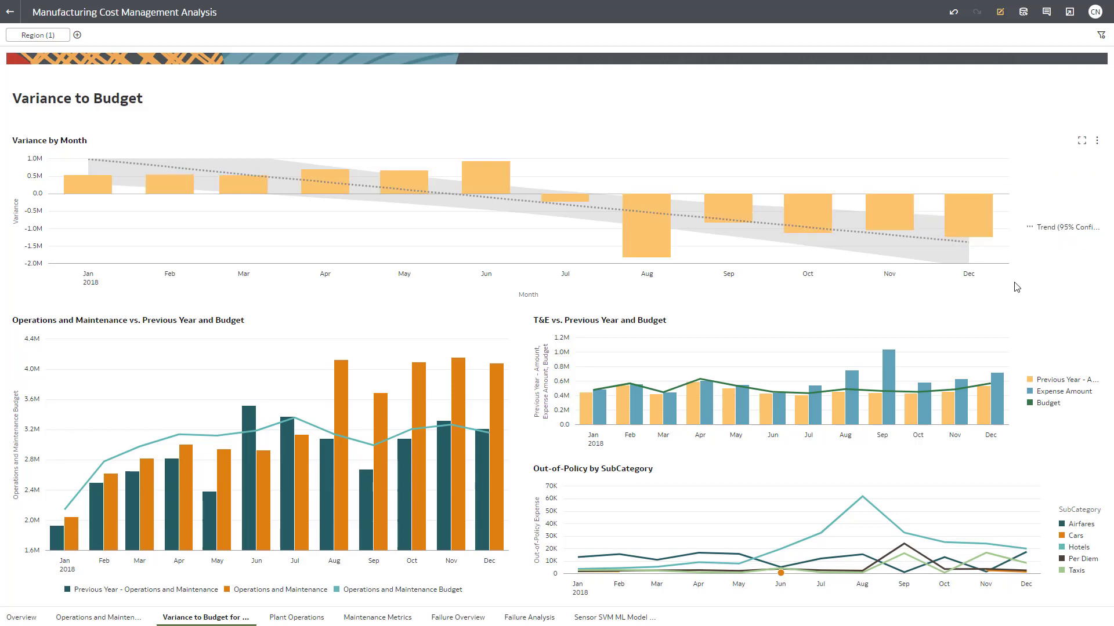
{"action": "mouse_move", "coordinate": [610, 498]}
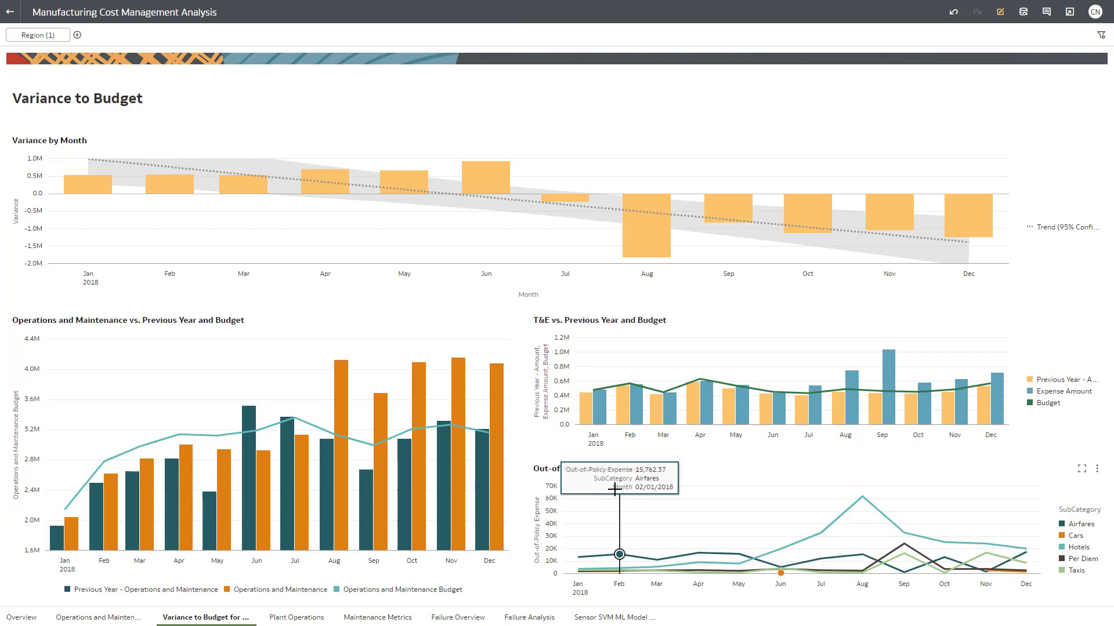
- Add per-subcategory trend lines to the maximized Out-of-Policy by SubCategory chart, then restore it
{"action": "left_click", "coordinate": [1085, 469]}
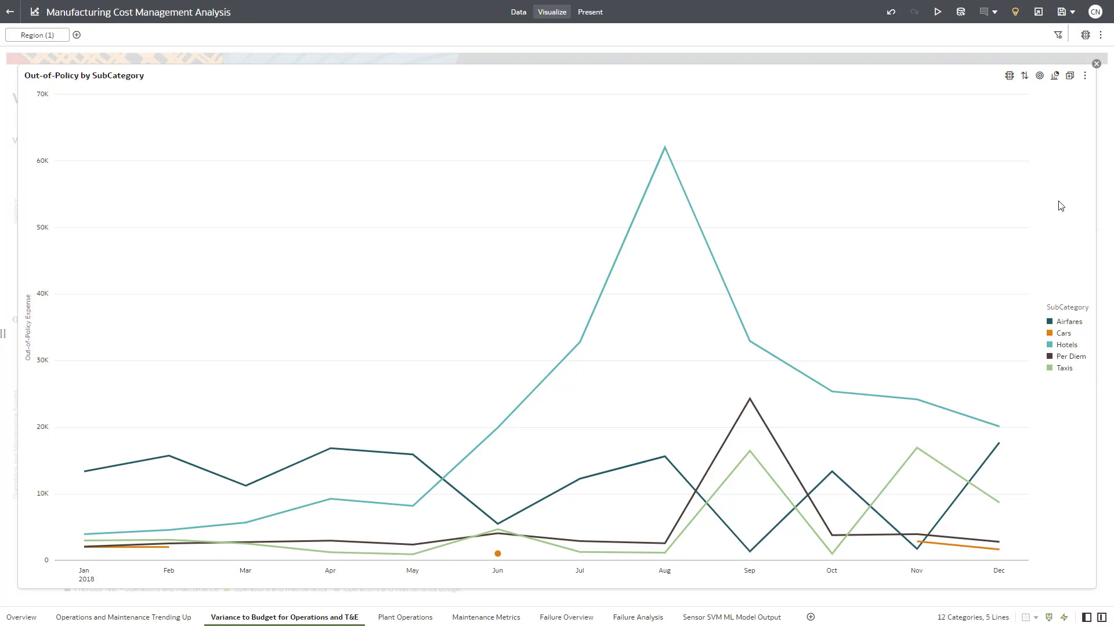
{"action": "left_click", "coordinate": [1085, 77]}
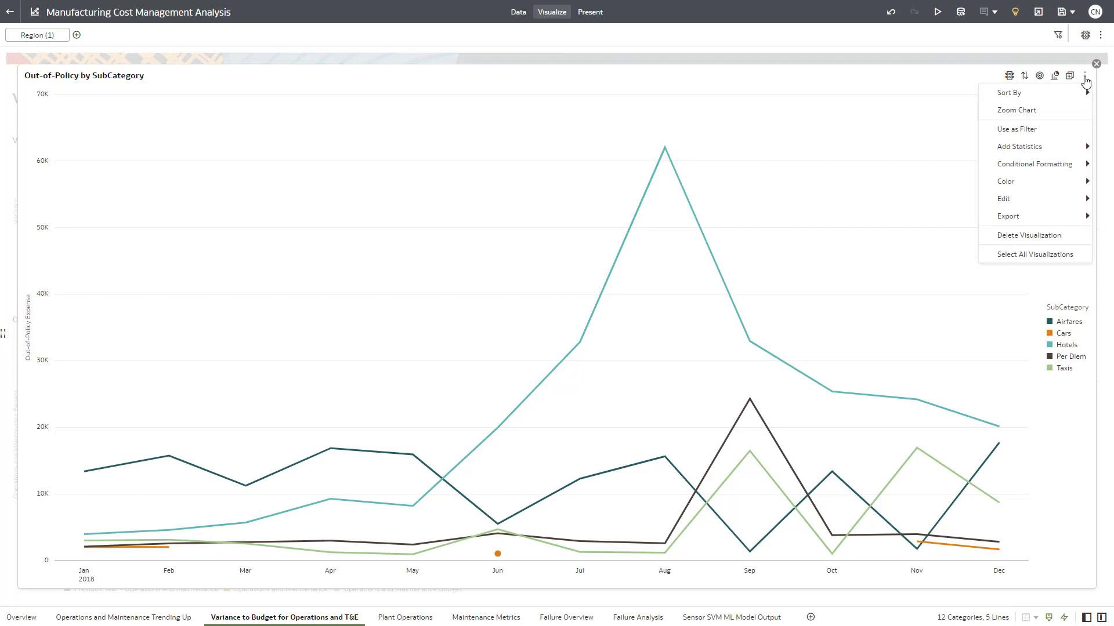
{"action": "mouse_move", "coordinate": [986, 148]}
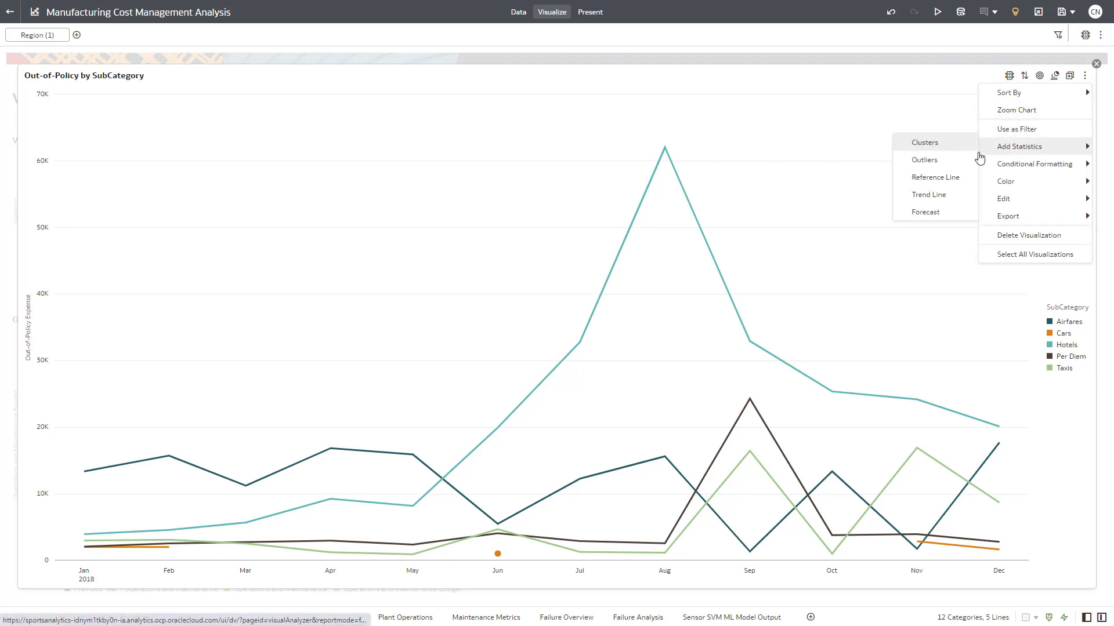
{"action": "left_click", "coordinate": [932, 199]}
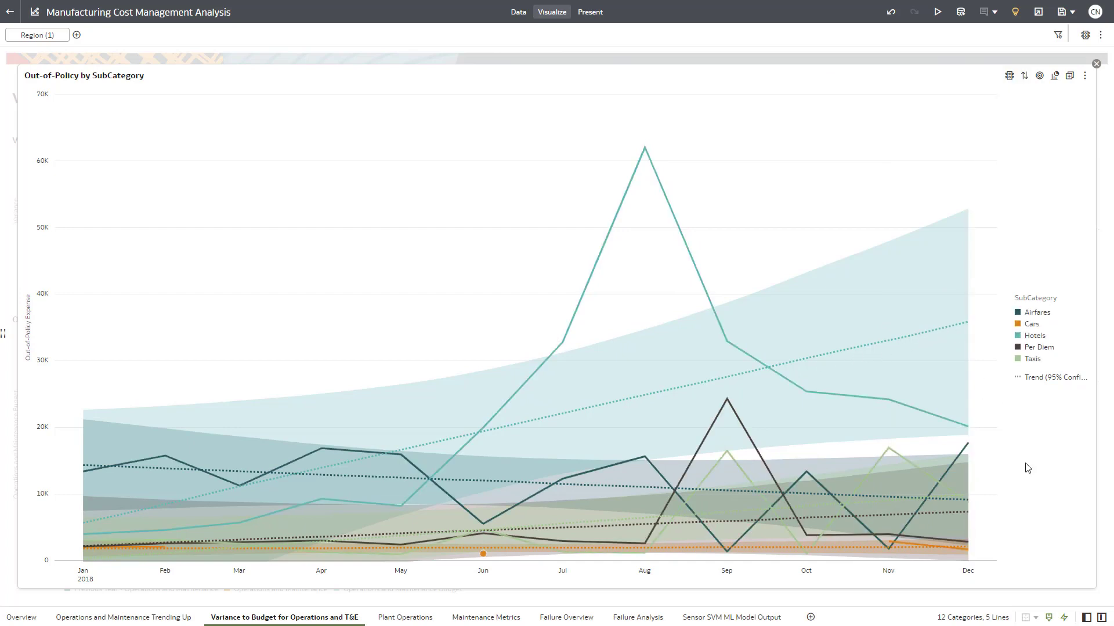
{"action": "mouse_move", "coordinate": [729, 406]}
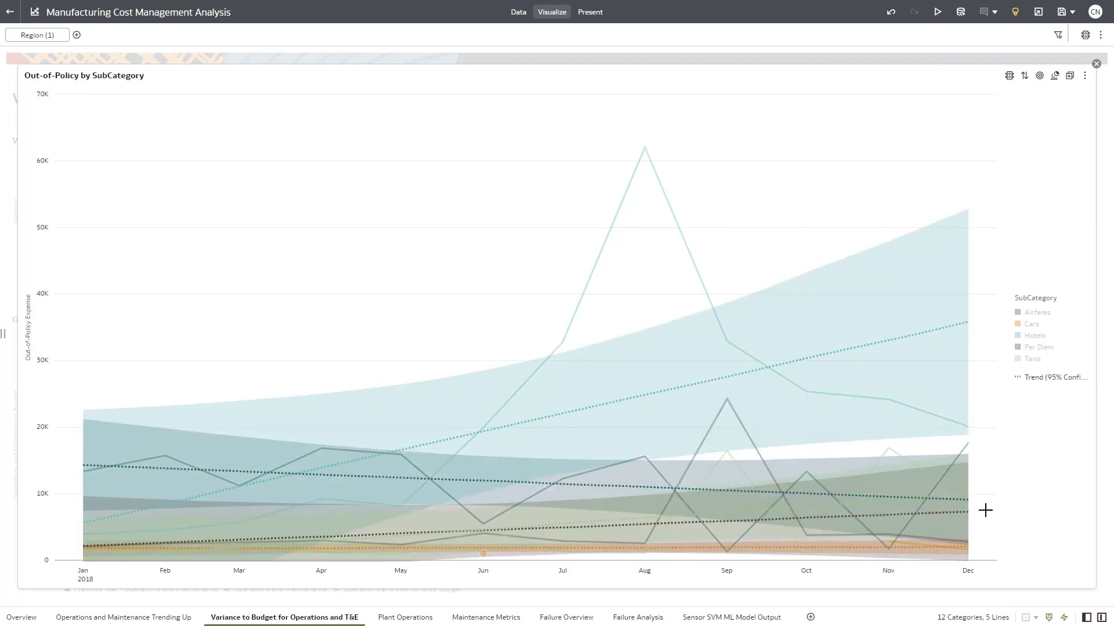
{"action": "left_click", "coordinate": [1096, 65]}
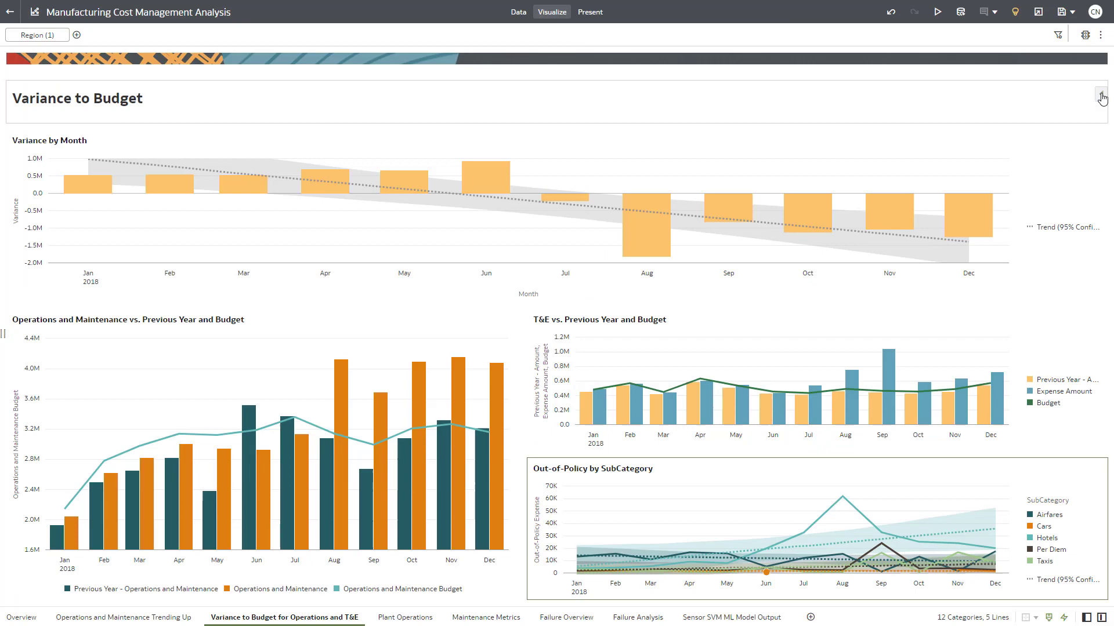
- Go to the Plant Operations page and highlight the CNC Asset group across its charts
{"action": "left_click", "coordinate": [297, 618]}
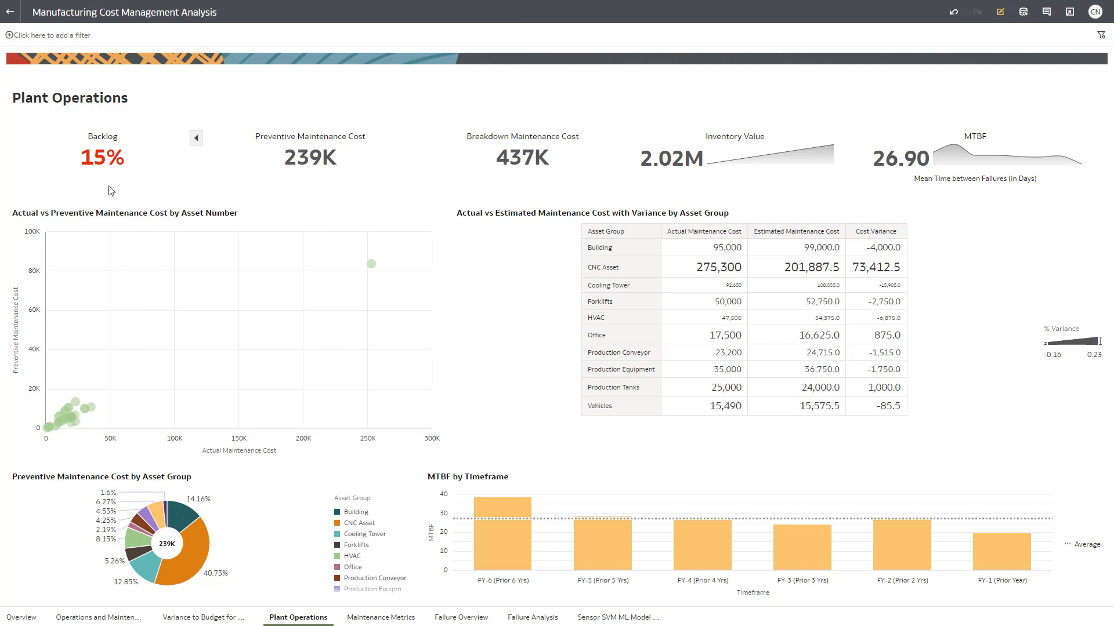
{"action": "mouse_move", "coordinate": [87, 159]}
{"action": "left_click", "coordinate": [592, 268]}
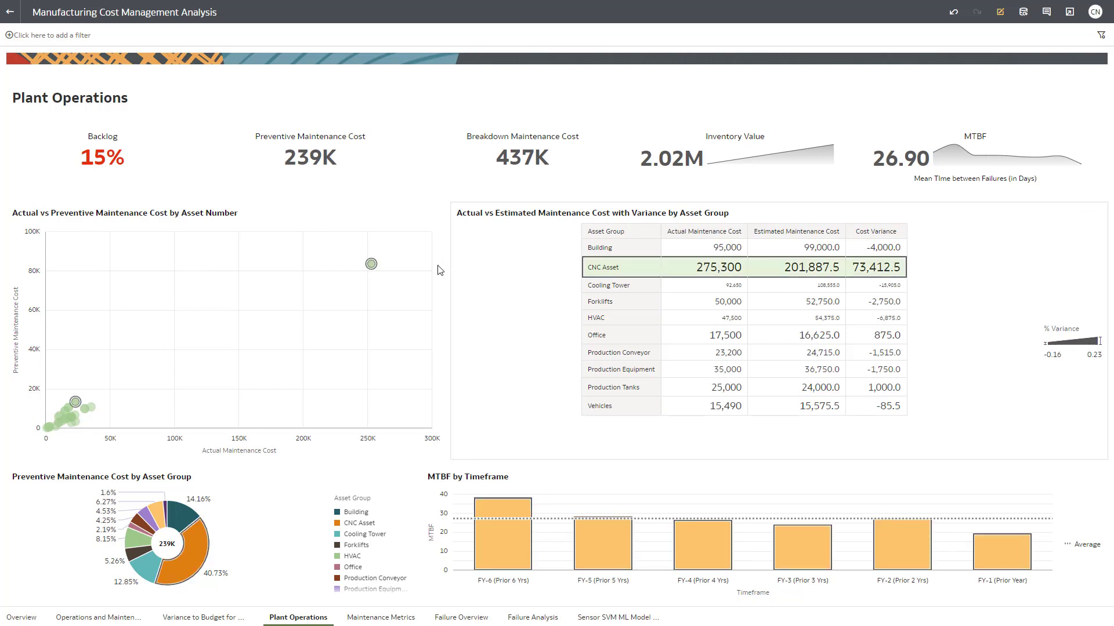
{"action": "mouse_move", "coordinate": [372, 272]}
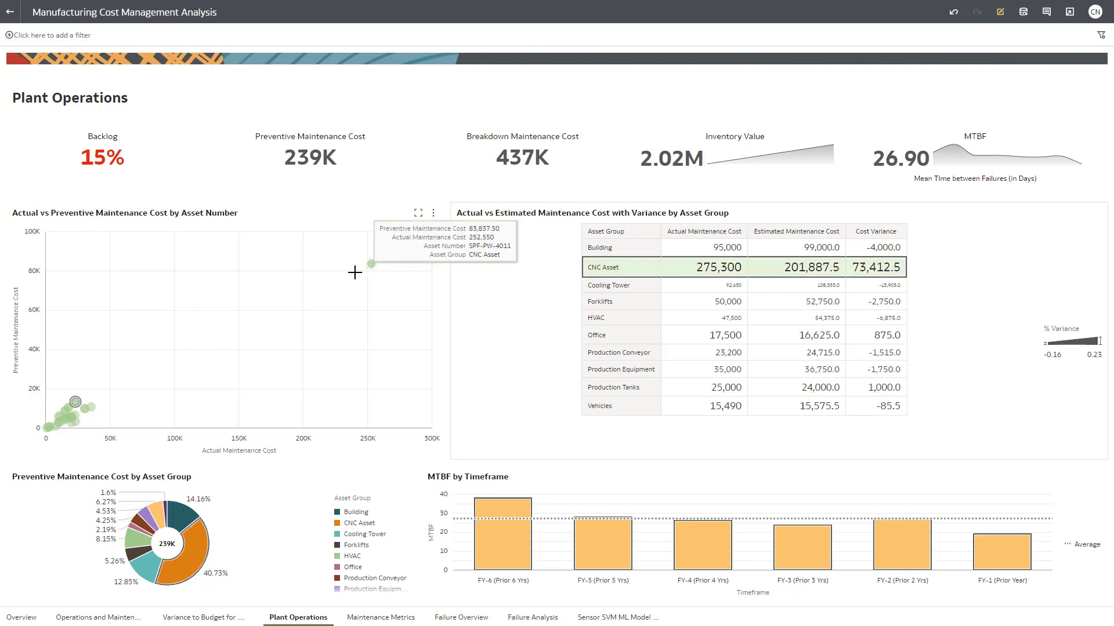
{"action": "mouse_move", "coordinate": [76, 409]}
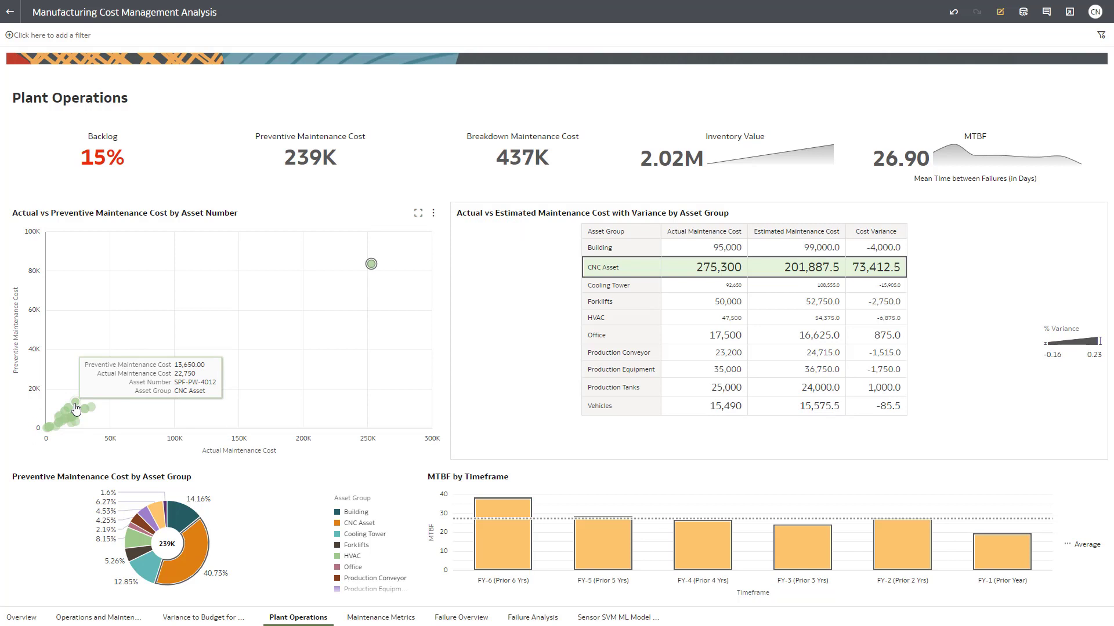
{"action": "mouse_move", "coordinate": [230, 577]}
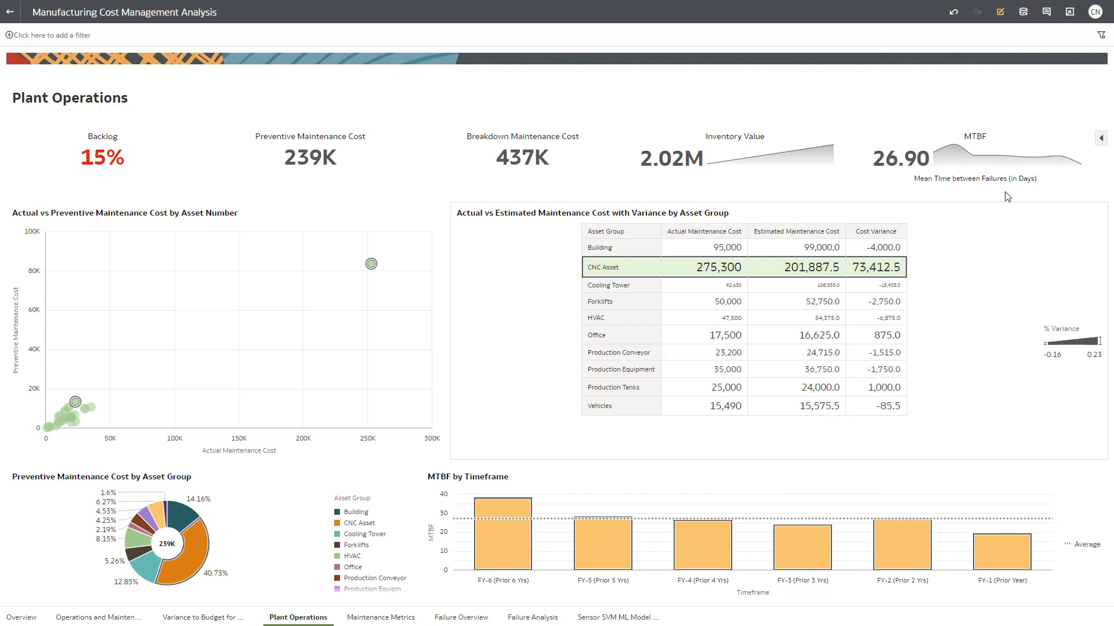
- Maximize the MTBF by Timeframe chart, then restore it to the Plant Operations dashboard
{"action": "mouse_move", "coordinate": [1078, 526]}
{"action": "left_click", "coordinate": [1081, 479]}
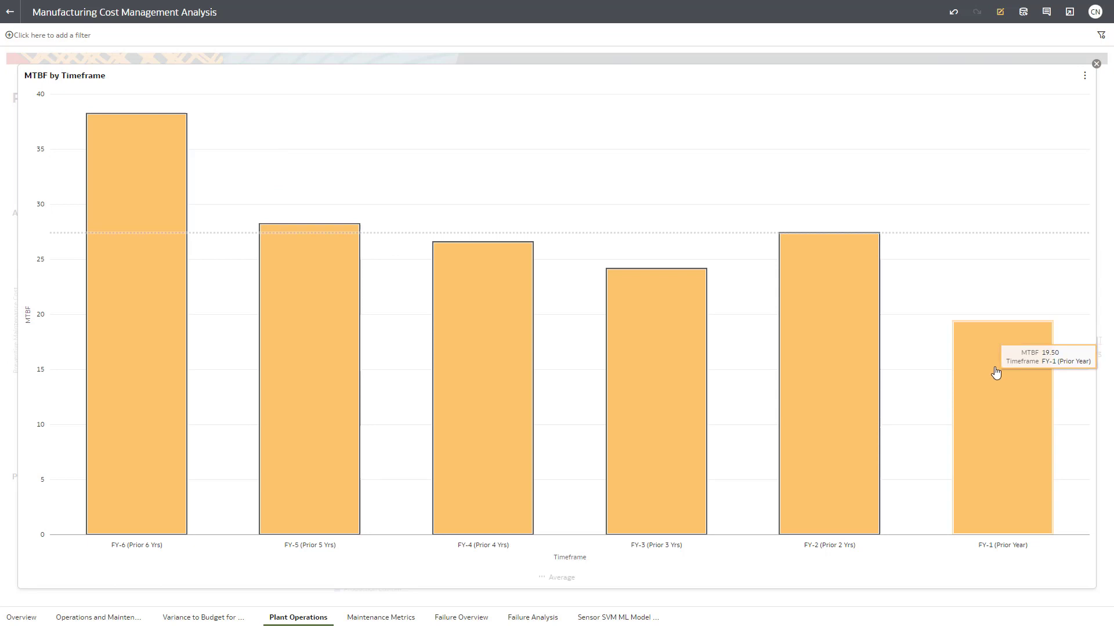
{"action": "left_click", "coordinate": [1096, 64]}
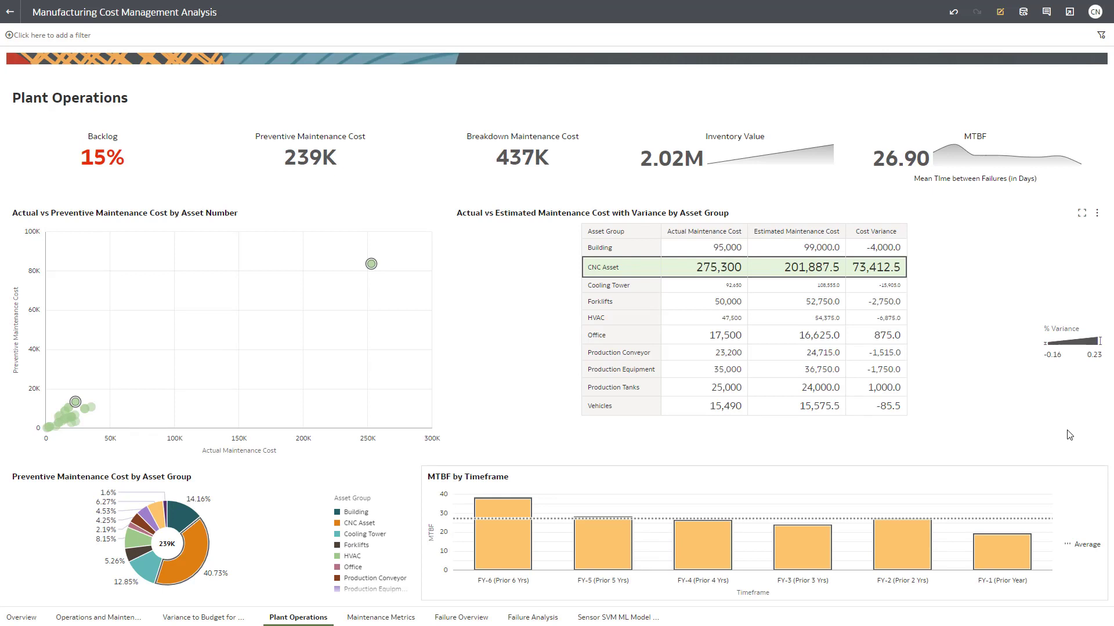
- Switch to the Maintenance Metrics page and look over its facility map and charts
{"action": "left_click", "coordinate": [391, 617]}
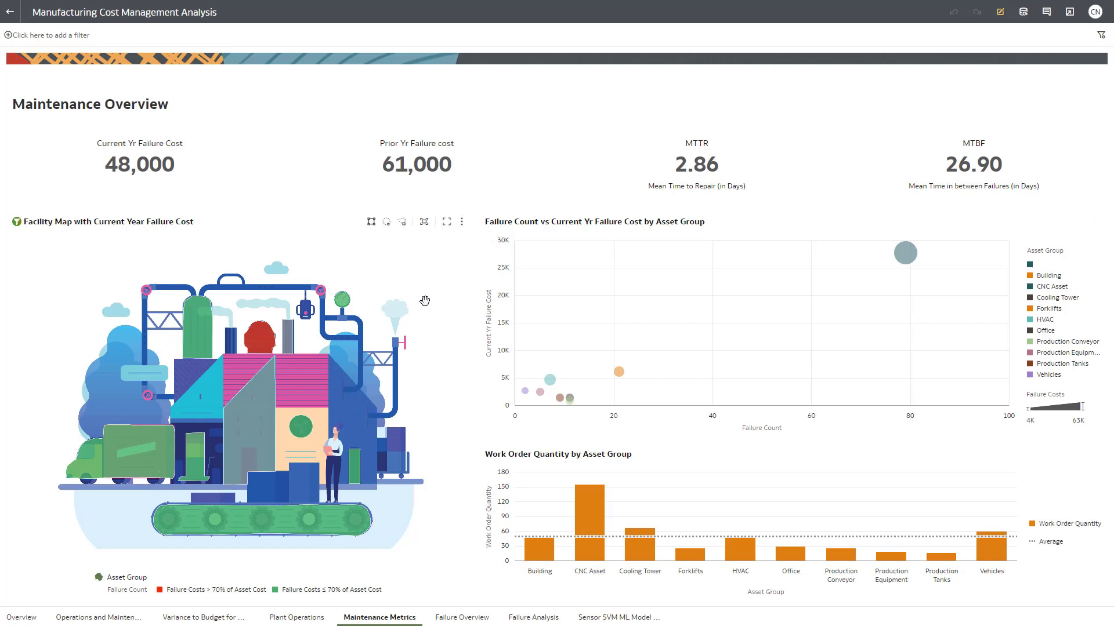
{"action": "mouse_move", "coordinate": [204, 332]}
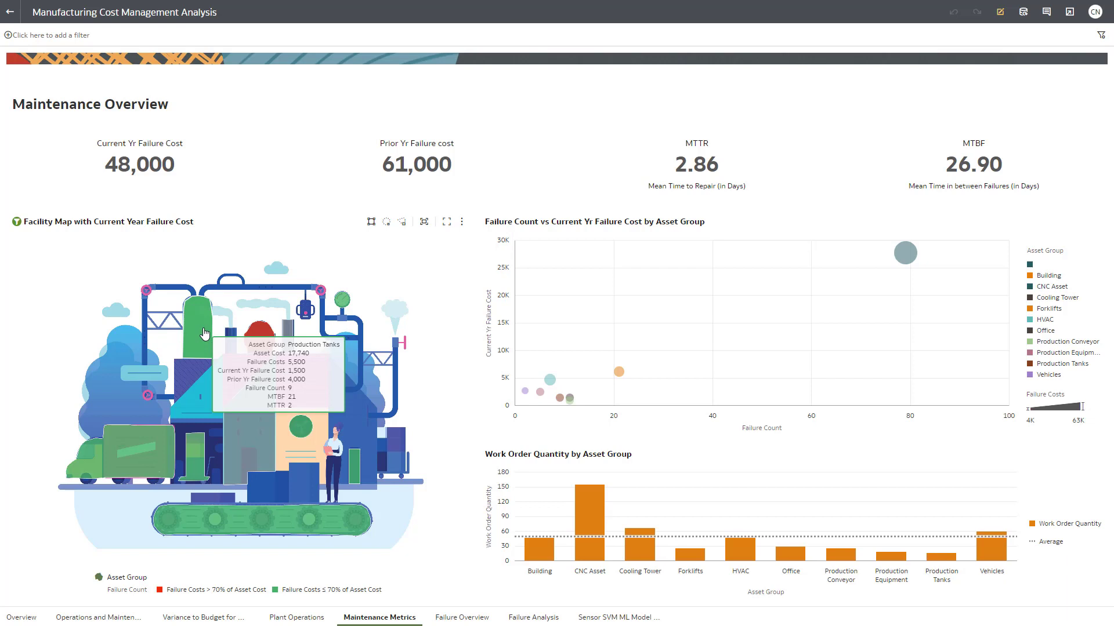
{"action": "mouse_move", "coordinate": [139, 455]}
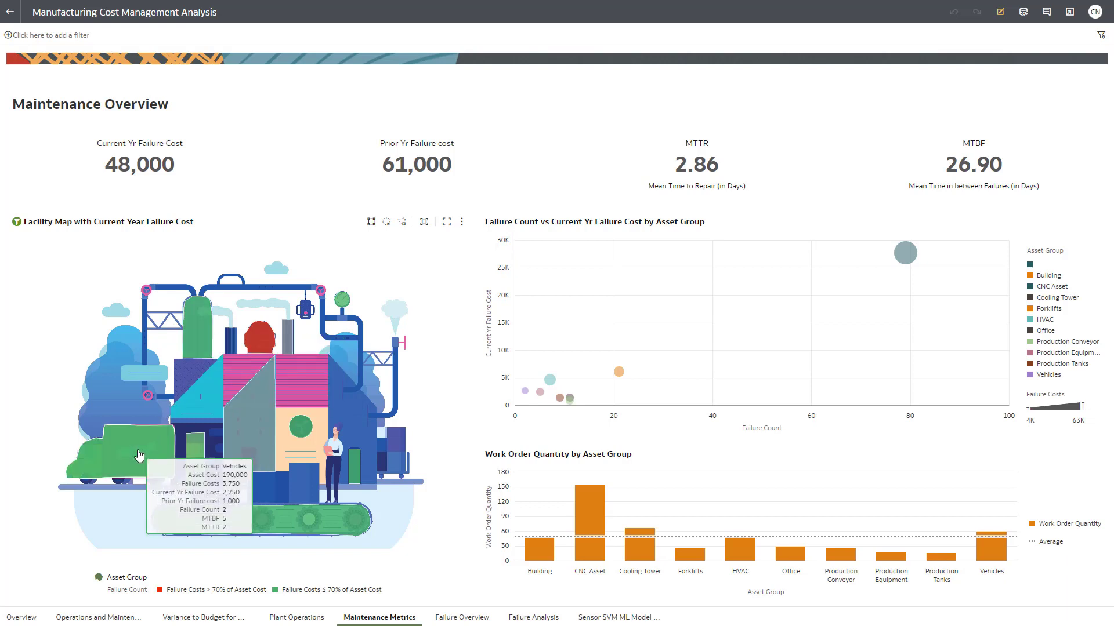
{"action": "mouse_move", "coordinate": [308, 429]}
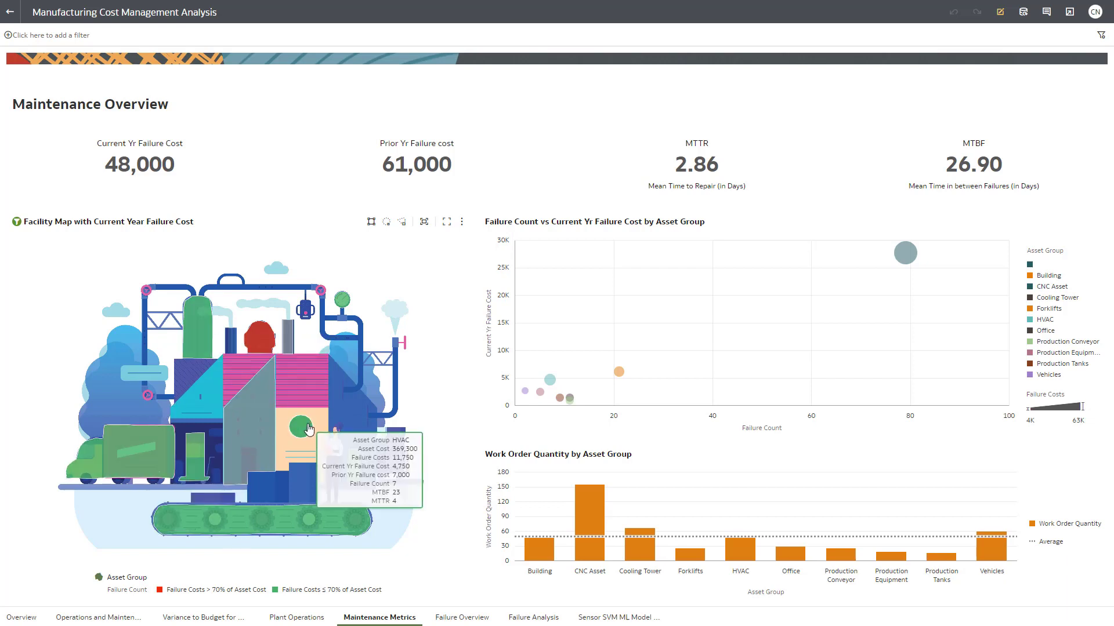
{"action": "mouse_move", "coordinate": [262, 338]}
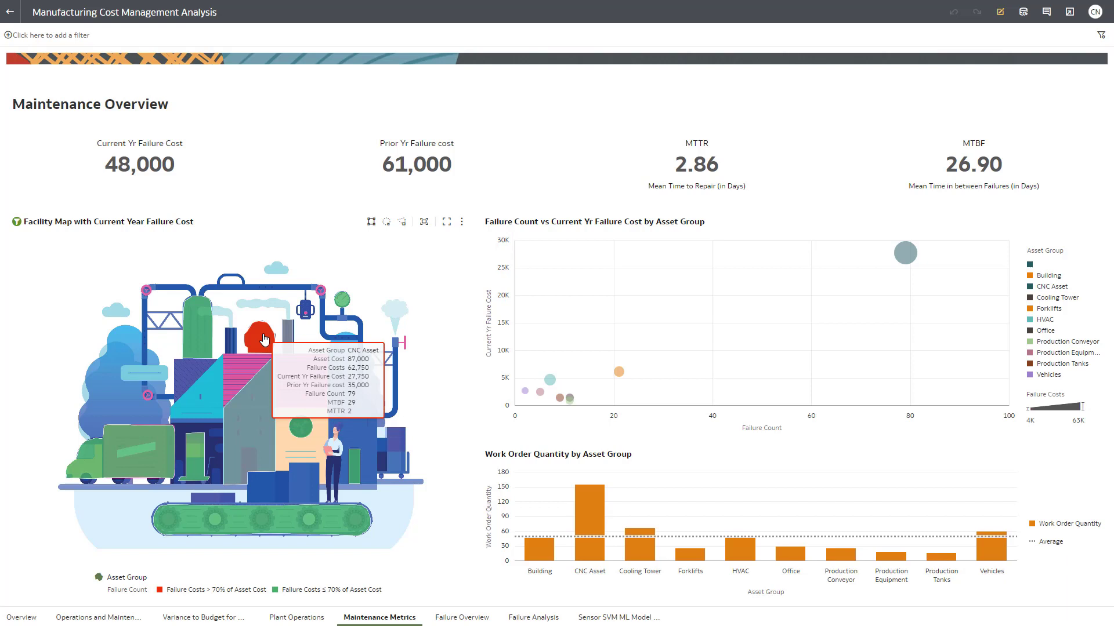
{"action": "mouse_move", "coordinate": [591, 516]}
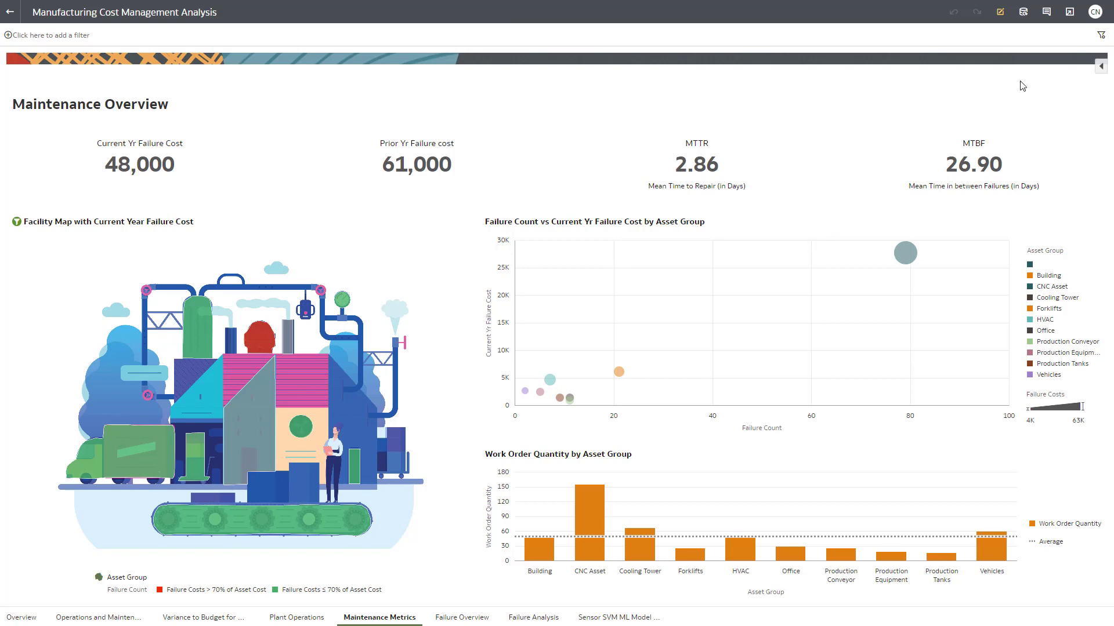
- Filter to the CNC Asset group and jump to Failure Analysis by Asset from its scatter bubble
{"action": "left_click", "coordinate": [259, 342]}
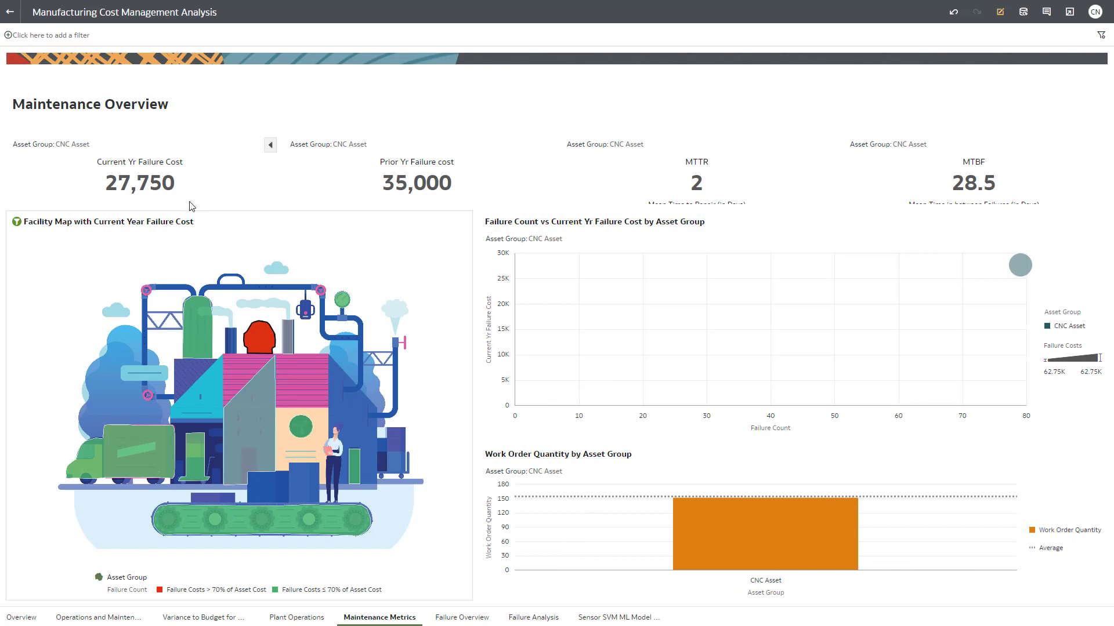
{"action": "mouse_move", "coordinate": [259, 349]}
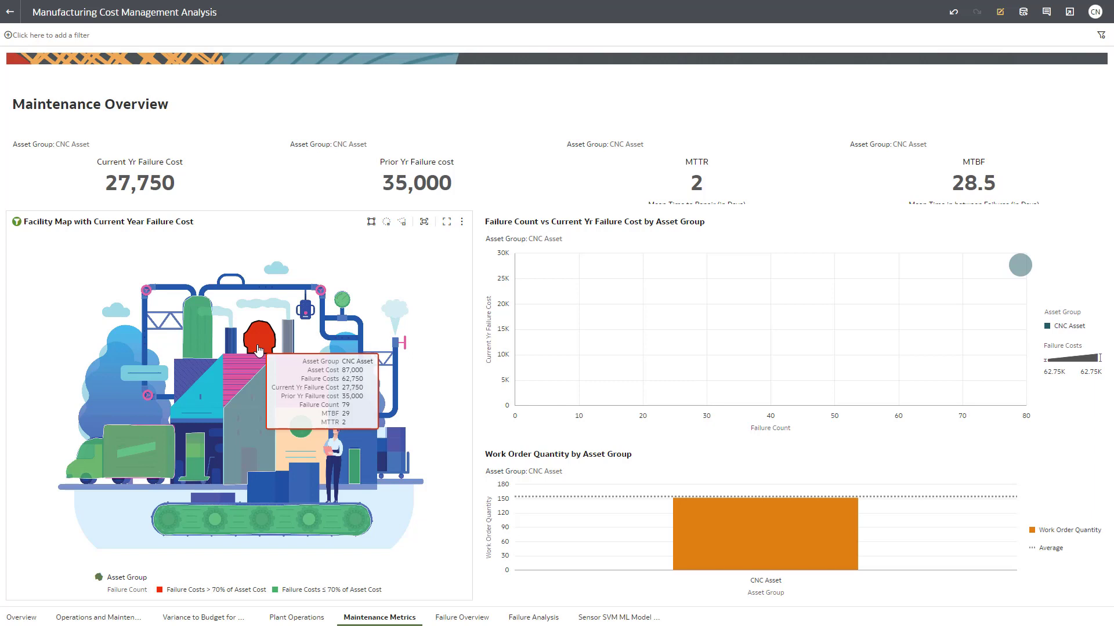
{"action": "mouse_move", "coordinate": [1015, 271]}
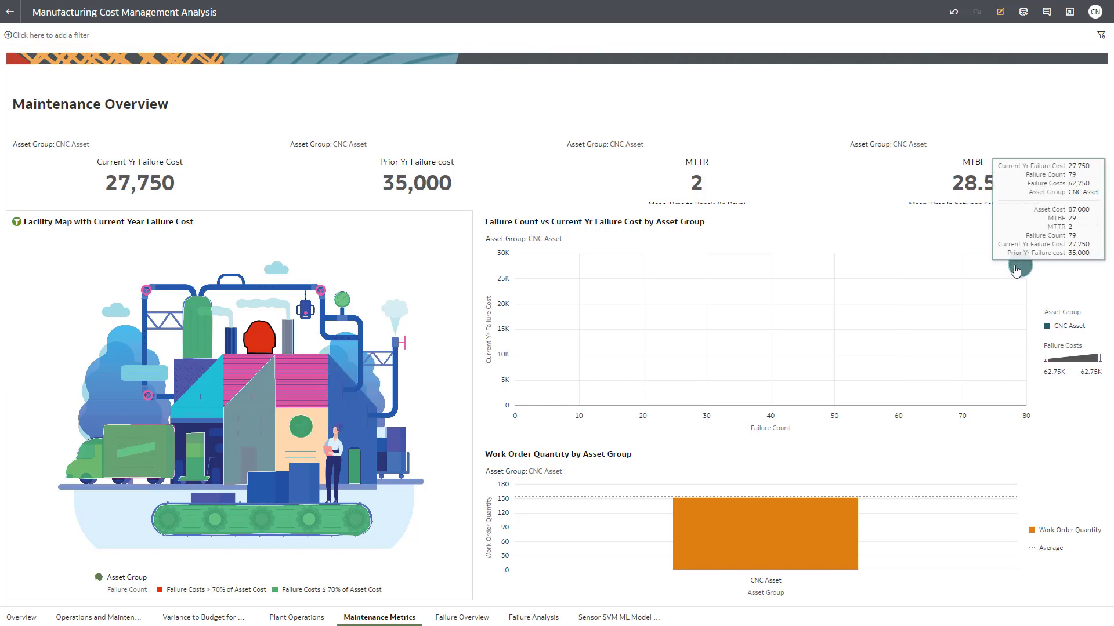
{"action": "right_click", "coordinate": [1016, 271]}
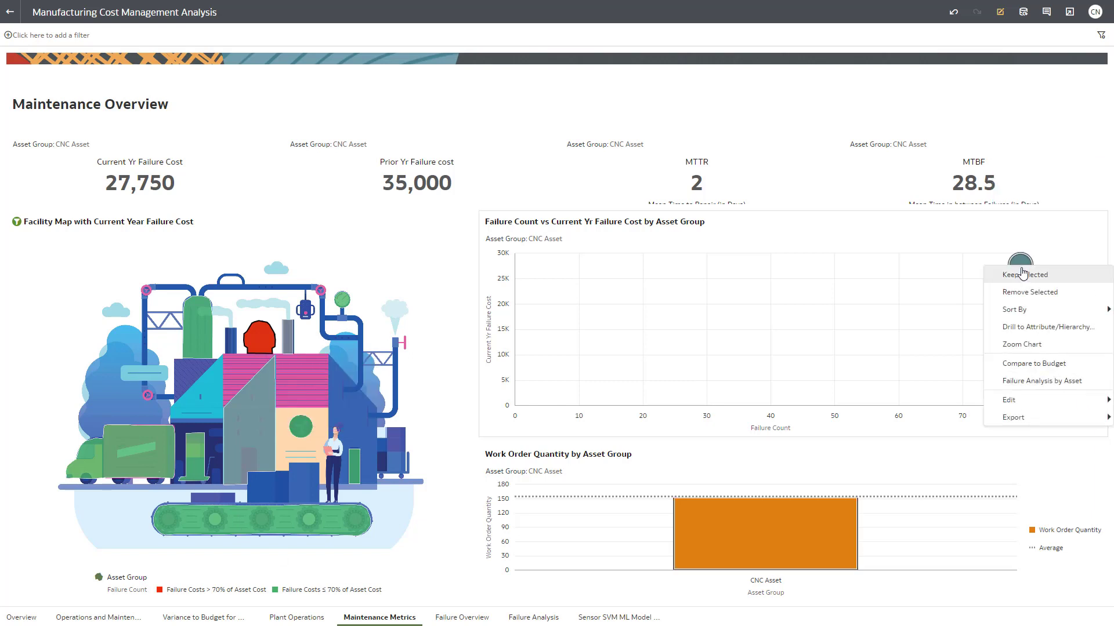
{"action": "left_click", "coordinate": [1029, 382]}
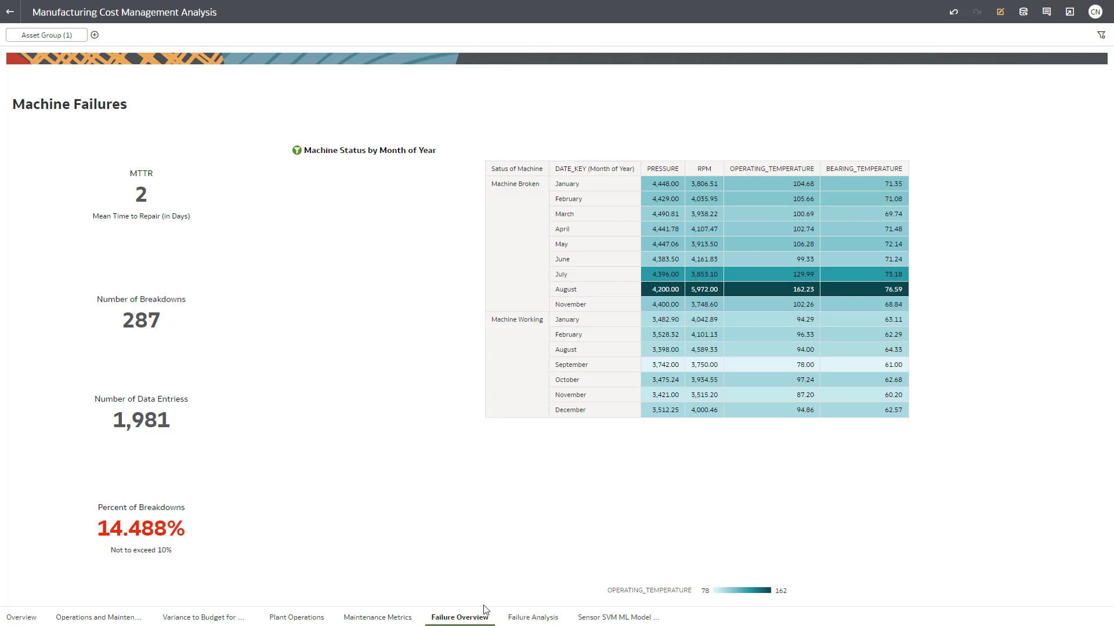
- Open the Failure Analysis page showing Machine Failure Parameters
{"action": "left_click", "coordinate": [539, 619]}
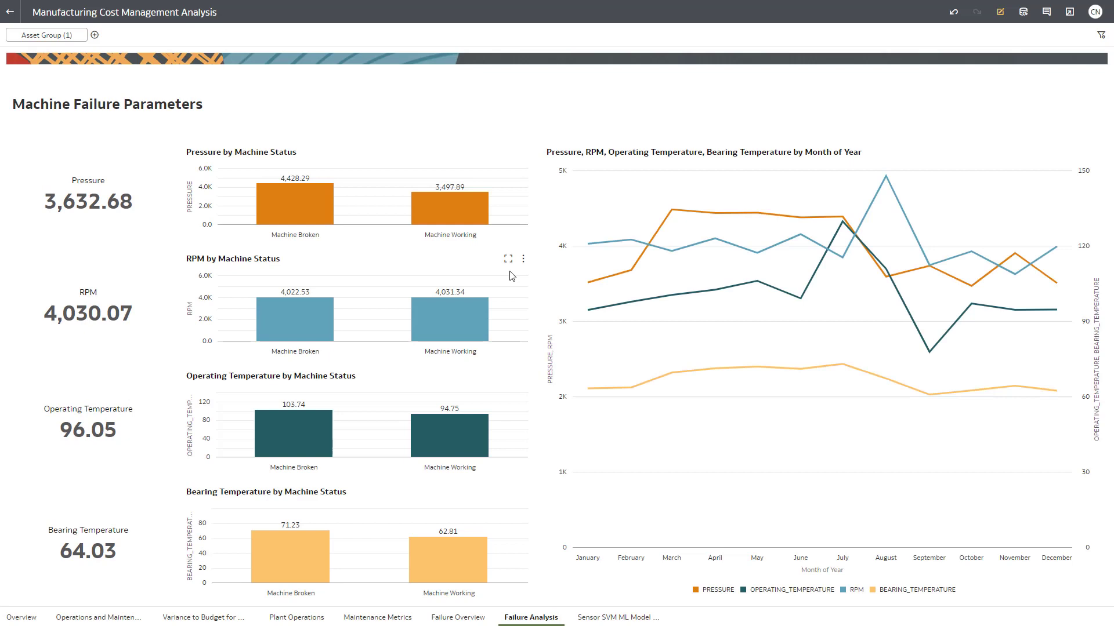
- Review the Failure Analysis charts comparing pressure, RPM and temperatures for broken versus working machines
{"action": "mouse_move", "coordinate": [294, 204]}
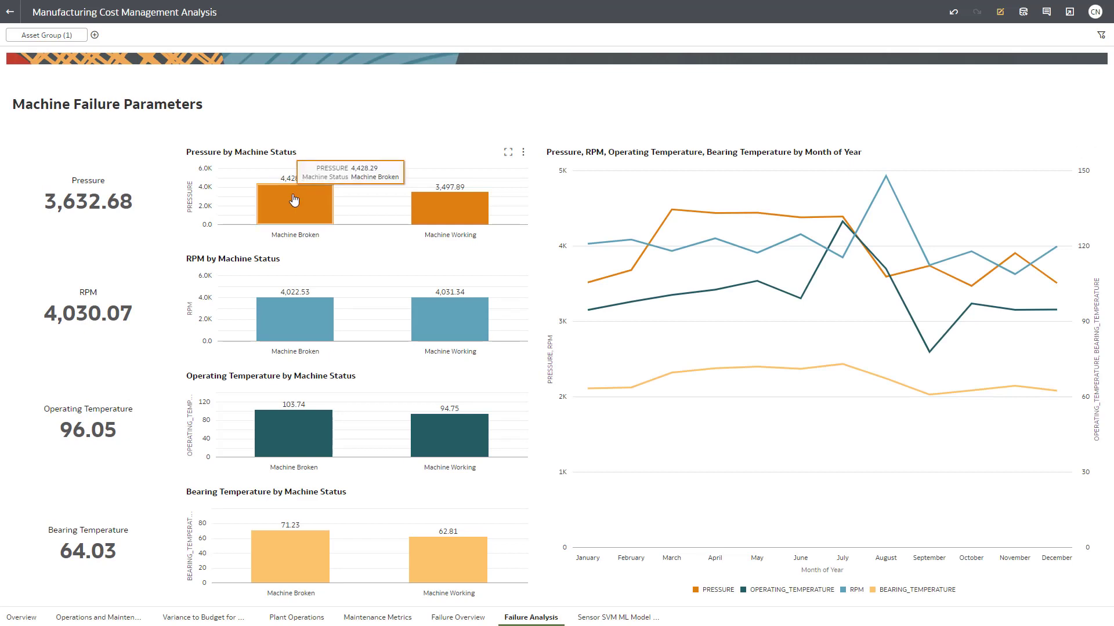
{"action": "mouse_move", "coordinate": [429, 219]}
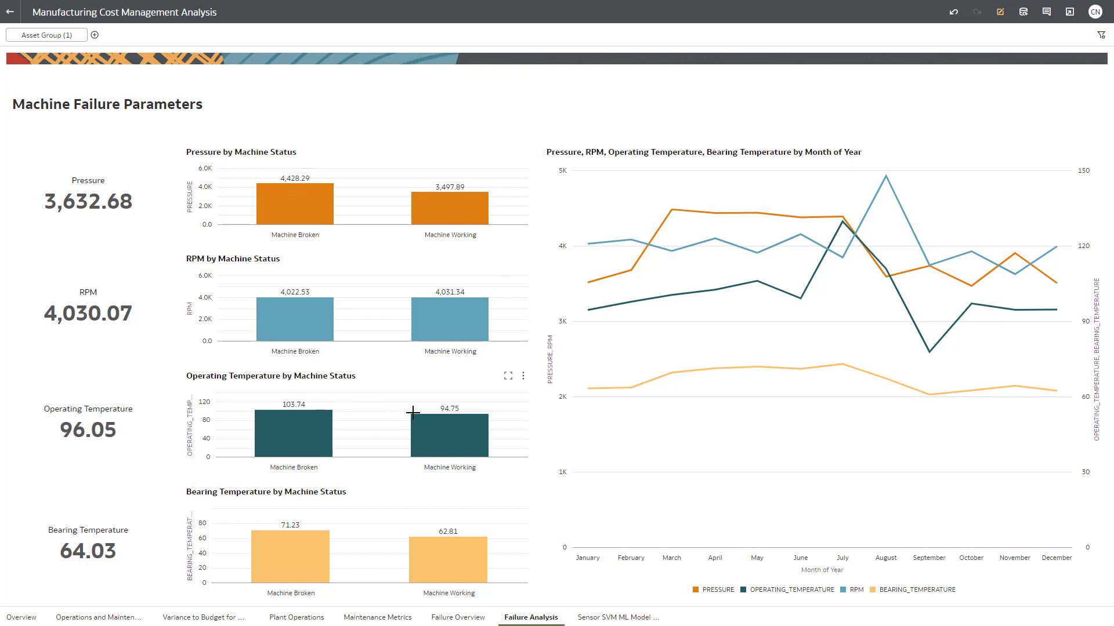
{"action": "mouse_move", "coordinate": [447, 418]}
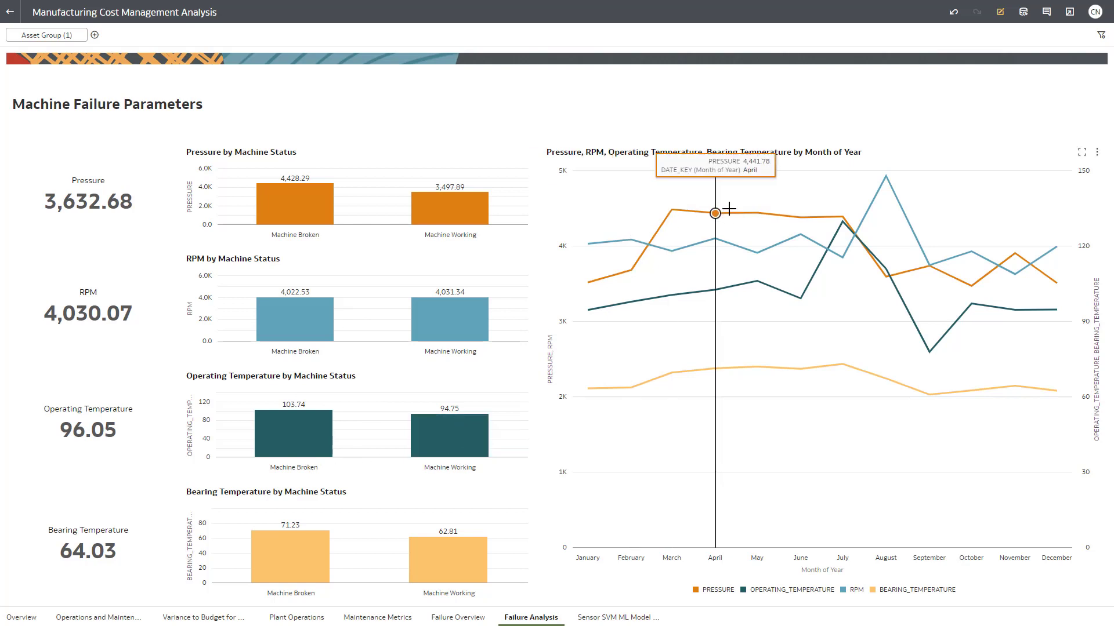
{"action": "mouse_move", "coordinate": [820, 218]}
{"action": "mouse_move", "coordinate": [885, 179]}
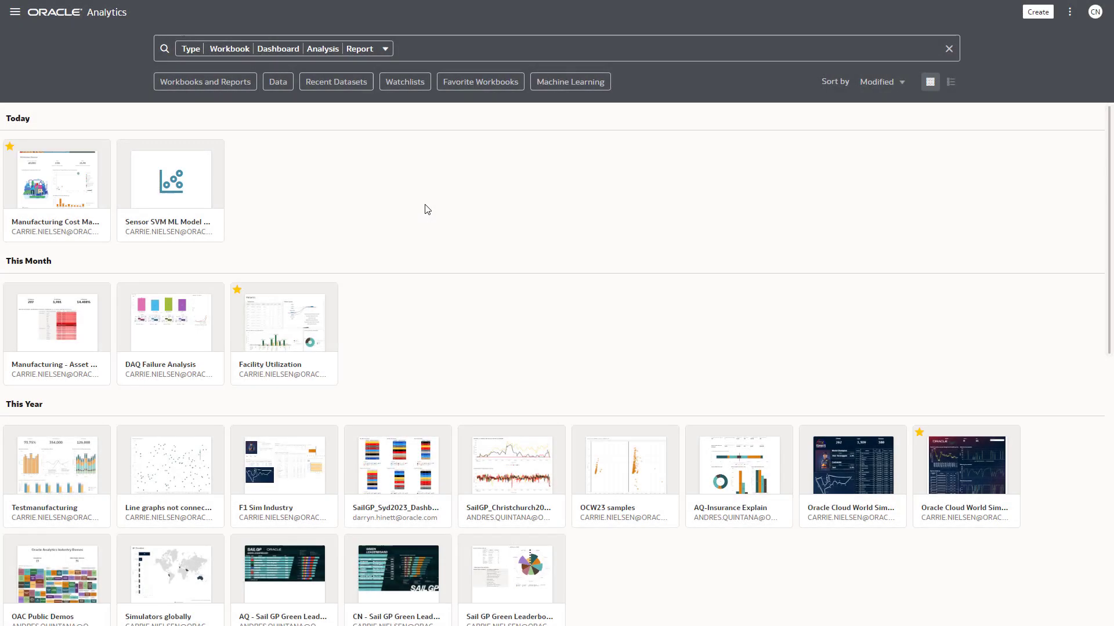
- Filter the home catalog to Data items to locate the DF Asset Sensor SVM Build Model flow
{"action": "left_click", "coordinate": [278, 81]}
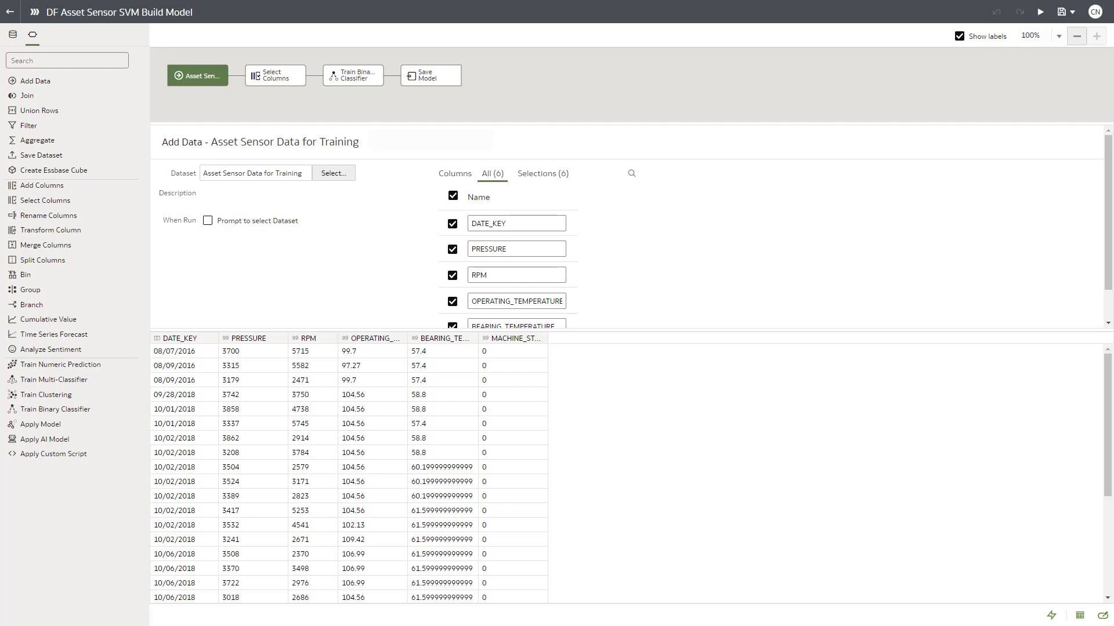
- Set the Train Binary Classifier step to use the SVM for Classification script
{"action": "left_click", "coordinate": [281, 80]}
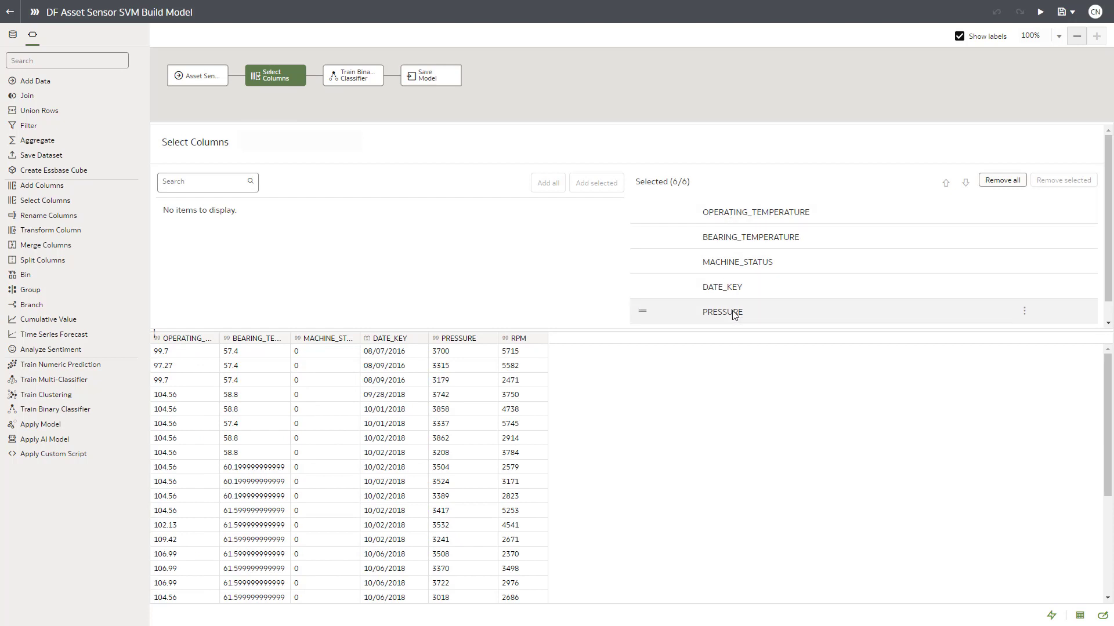
{"action": "left_click", "coordinate": [353, 77]}
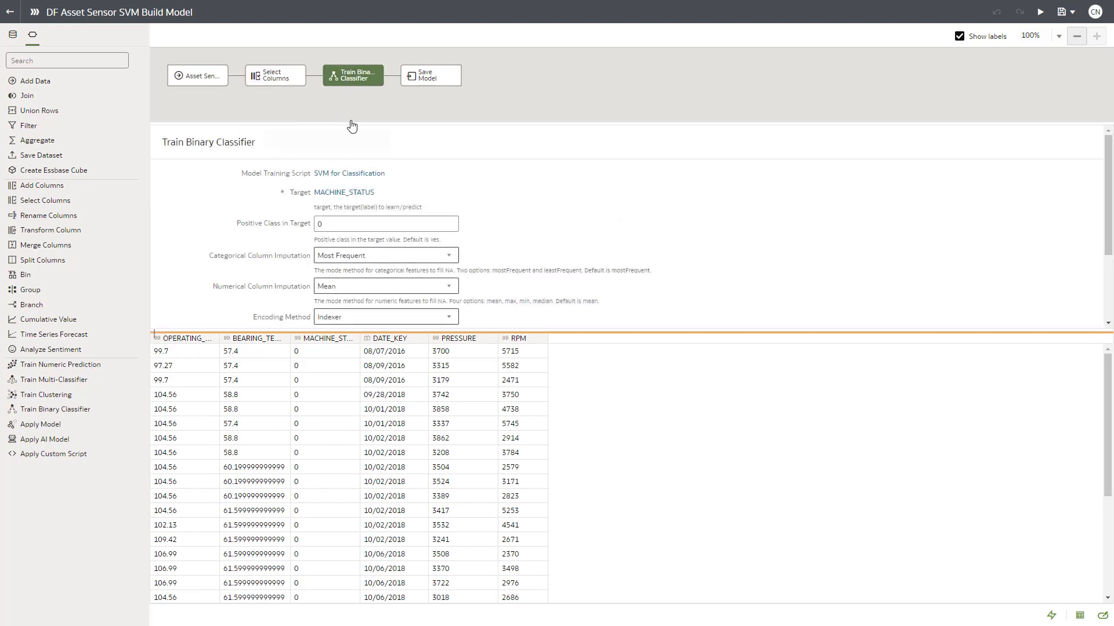
{"action": "left_click", "coordinate": [355, 175]}
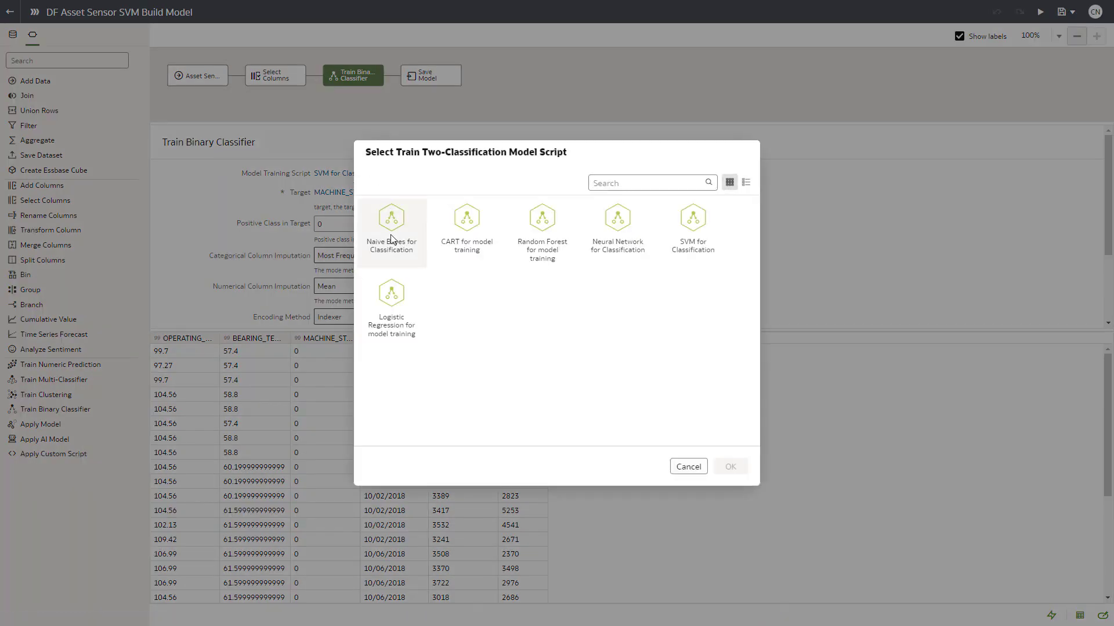
{"action": "left_click", "coordinate": [694, 224]}
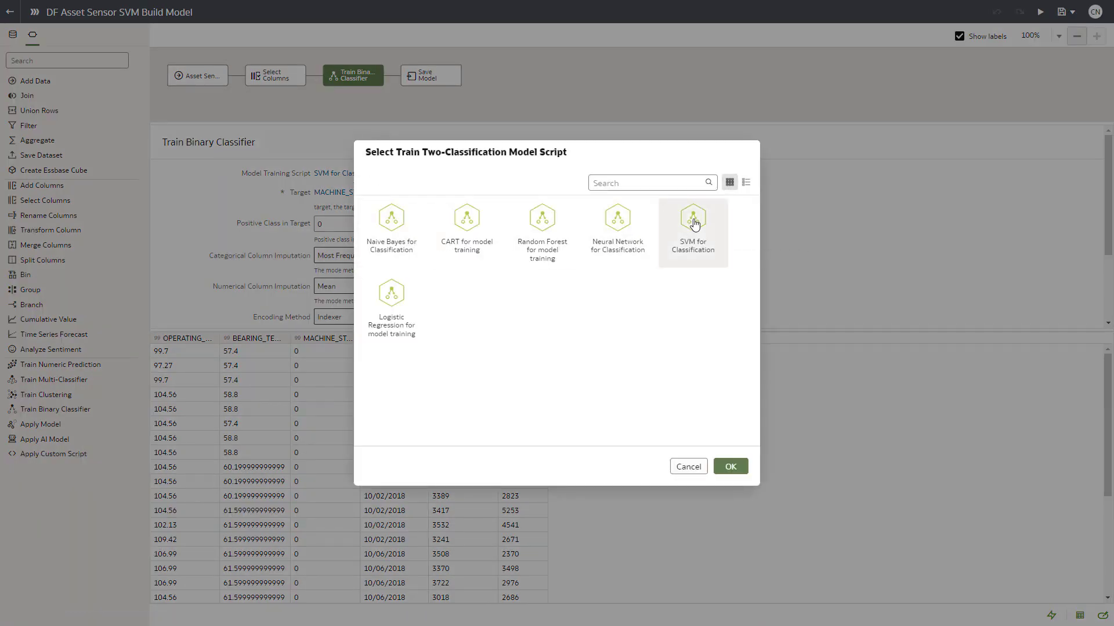
{"action": "left_click", "coordinate": [730, 467]}
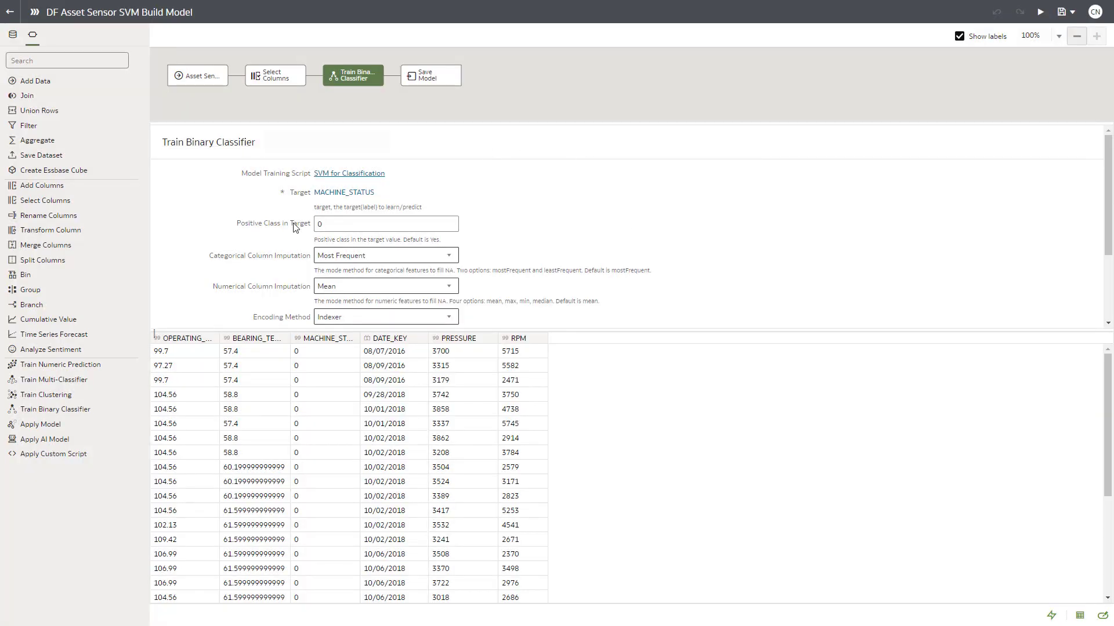
- Review the target's positive class and SVM parameters, then check Save Model names it Asset Sensor SVM Model V1
{"action": "left_click", "coordinate": [325, 224]}
{"action": "scroll", "coordinate": [569, 240], "scroll_direction": "down", "scroll_amount": 1}
{"action": "scroll", "coordinate": [569, 240], "scroll_direction": "down", "scroll_amount": 1}
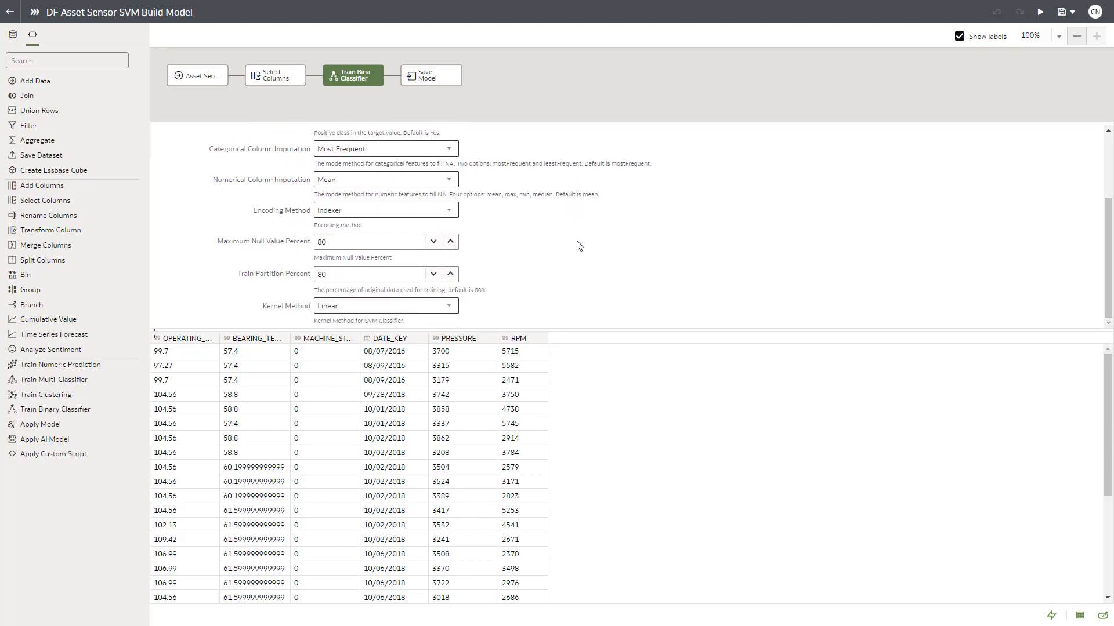
{"action": "left_click", "coordinate": [430, 79]}
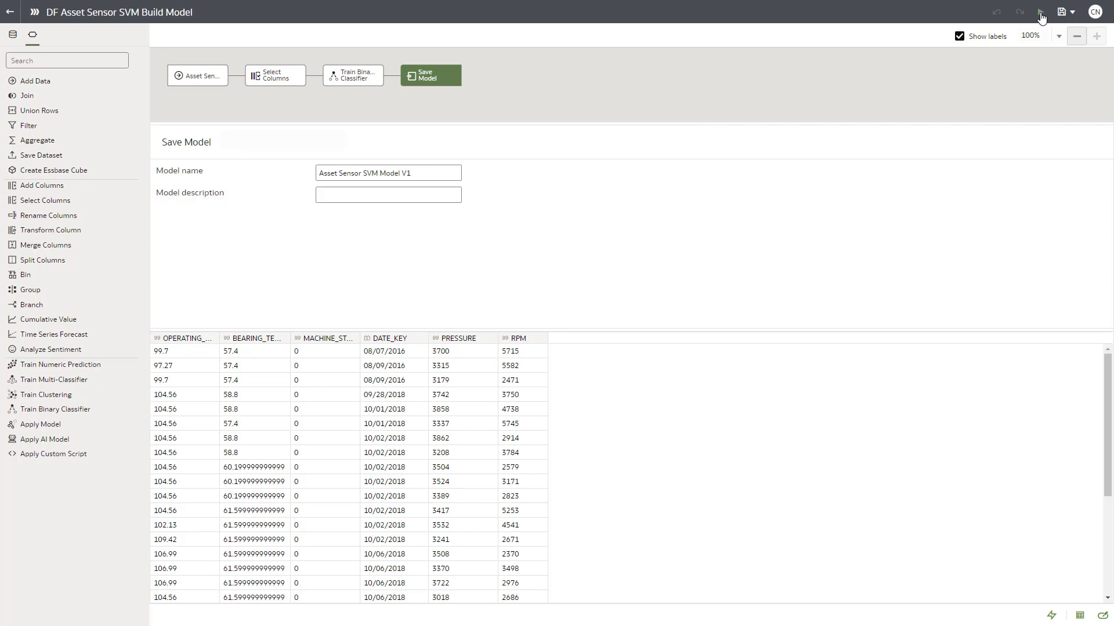
- Filter the catalog to Machine Learning models and inspect Asset Sensor SVM Model V1
{"action": "left_click", "coordinate": [10, 11]}
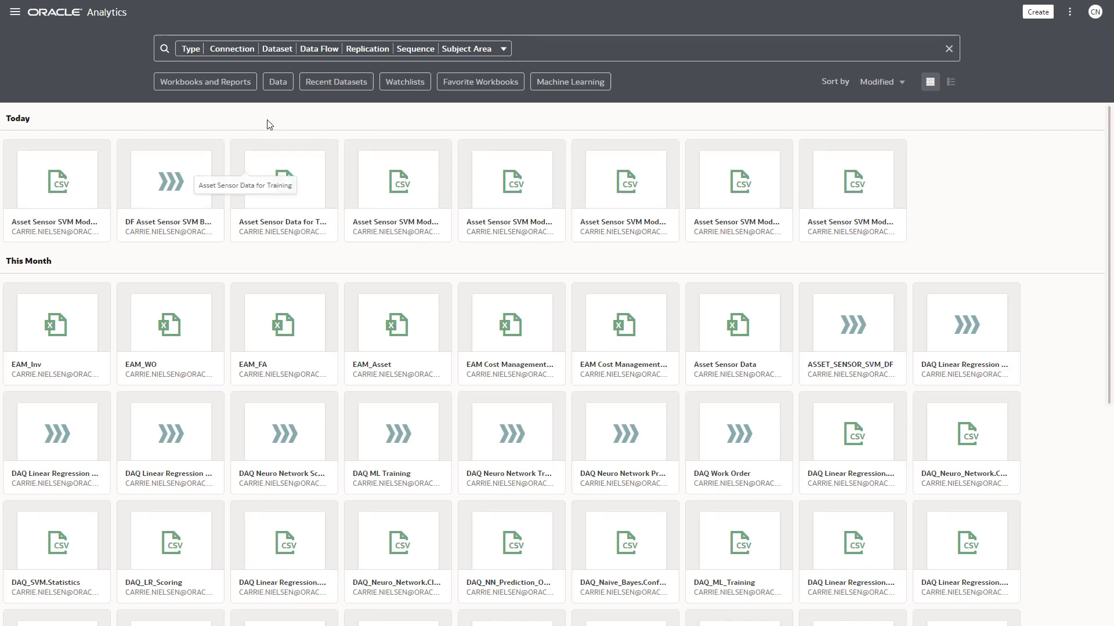
{"action": "left_click", "coordinate": [558, 81]}
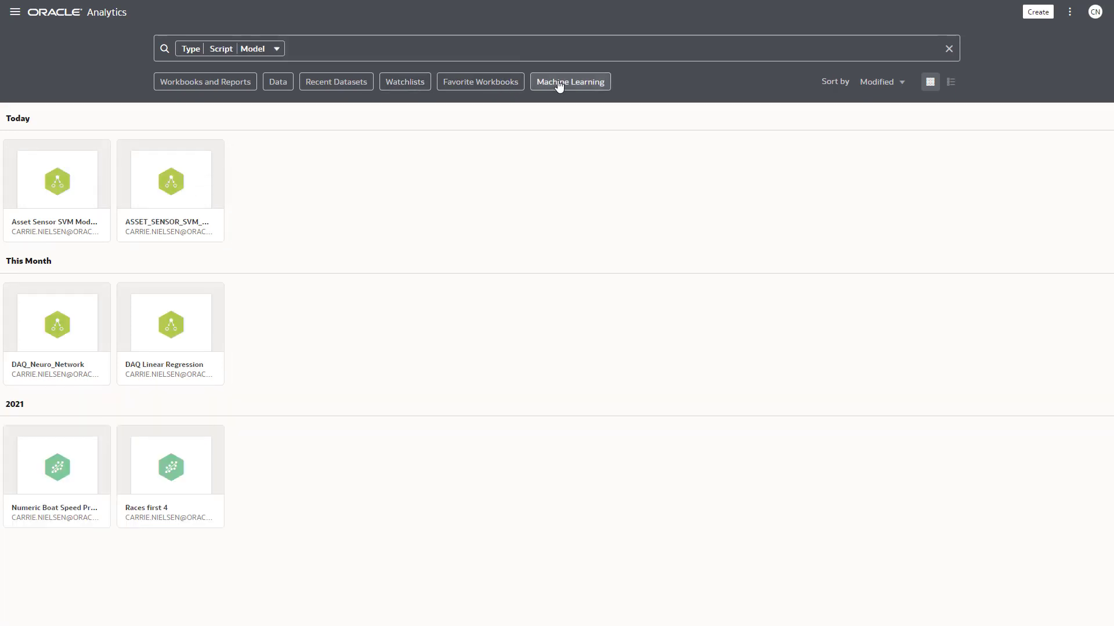
{"action": "mouse_move", "coordinate": [79, 241]}
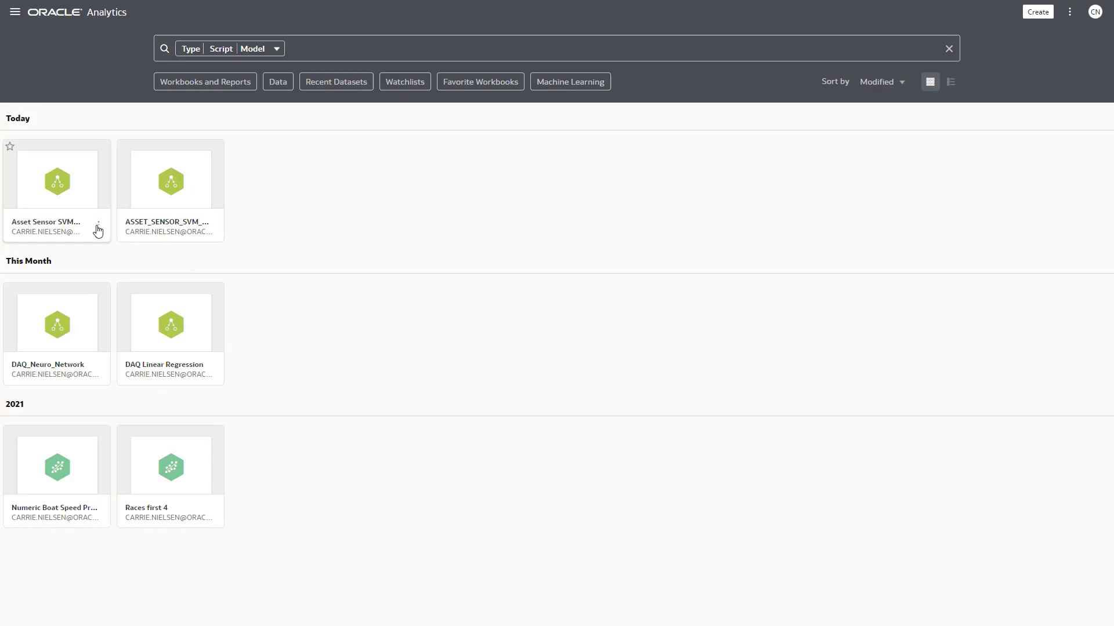
{"action": "left_click", "coordinate": [98, 225]}
{"action": "left_click", "coordinate": [118, 235]}
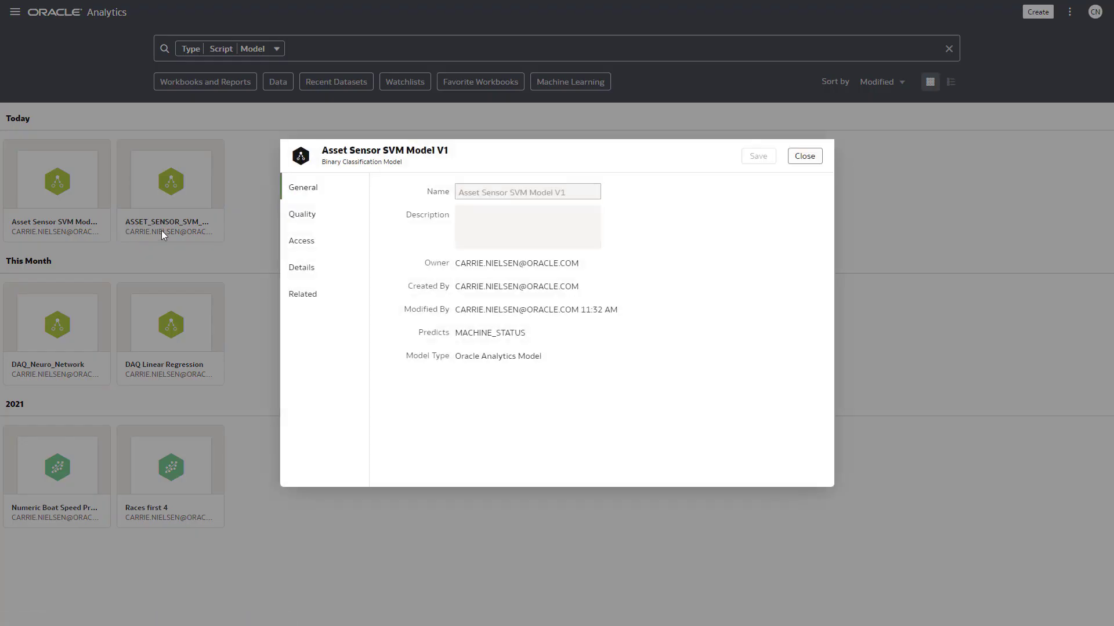
- Review the model's Quality, Details and Related tabs, then open its Drivers dataset in a new workbook
{"action": "left_click", "coordinate": [305, 216]}
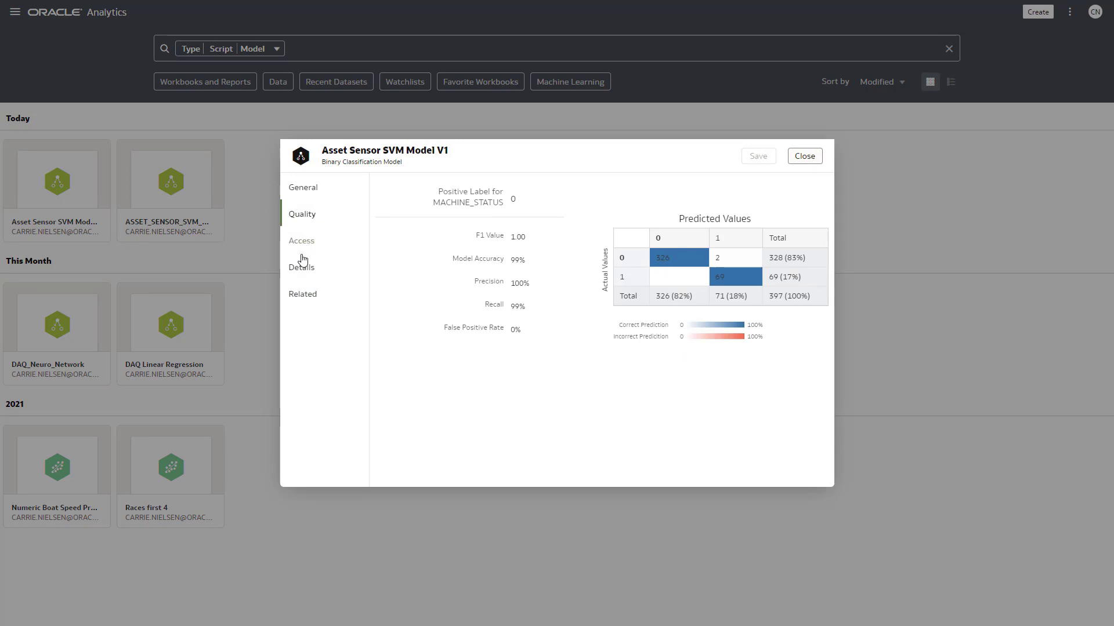
{"action": "left_click", "coordinate": [302, 271]}
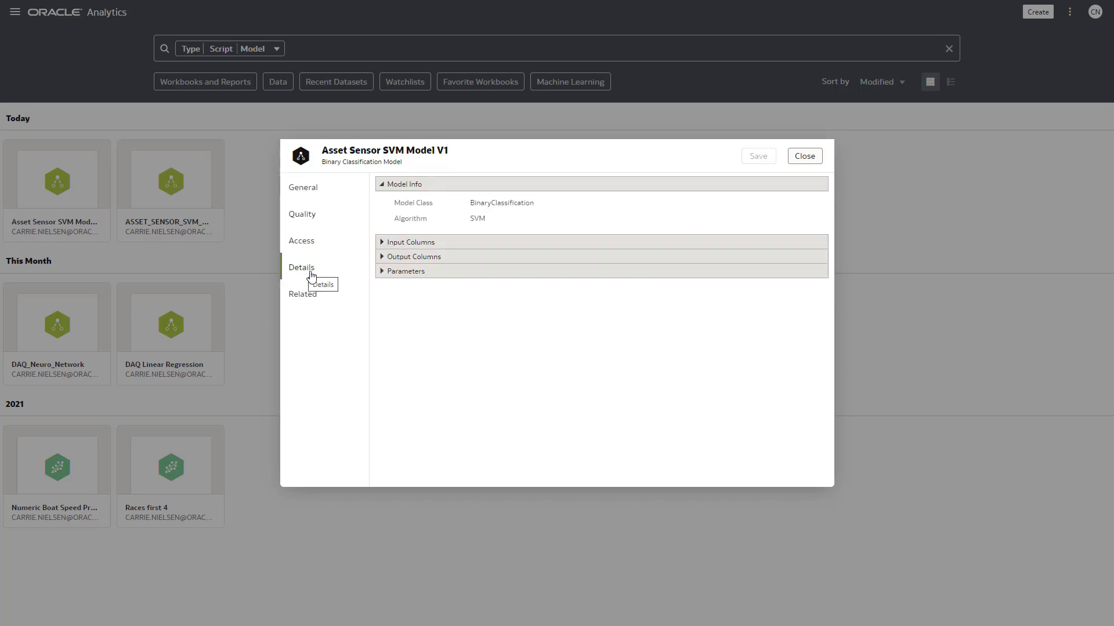
{"action": "left_click", "coordinate": [385, 243]}
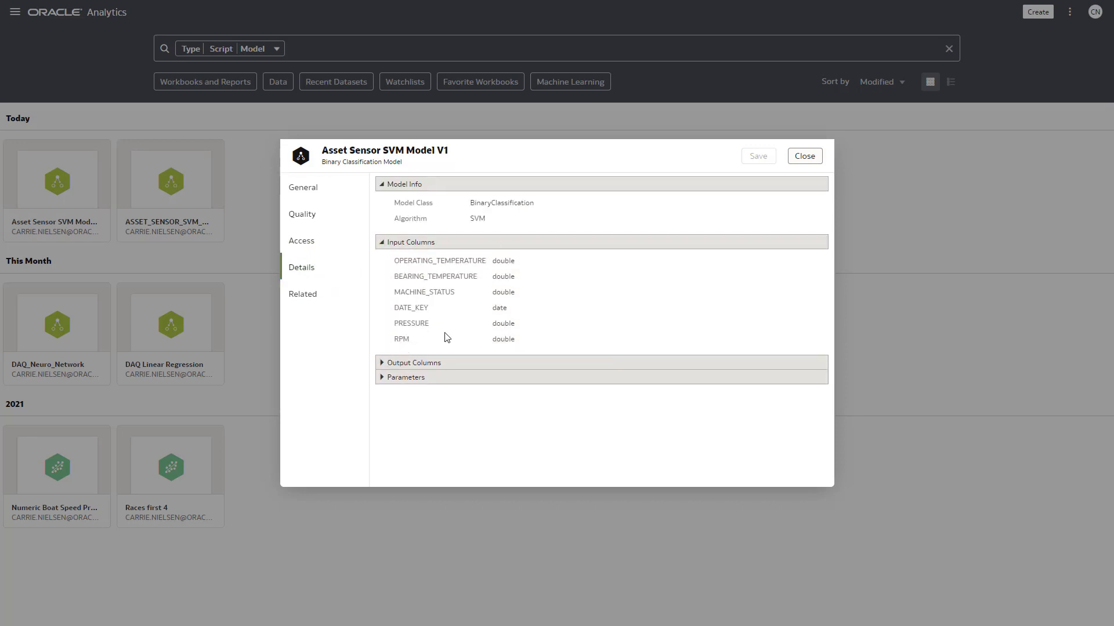
{"action": "left_click", "coordinate": [304, 297]}
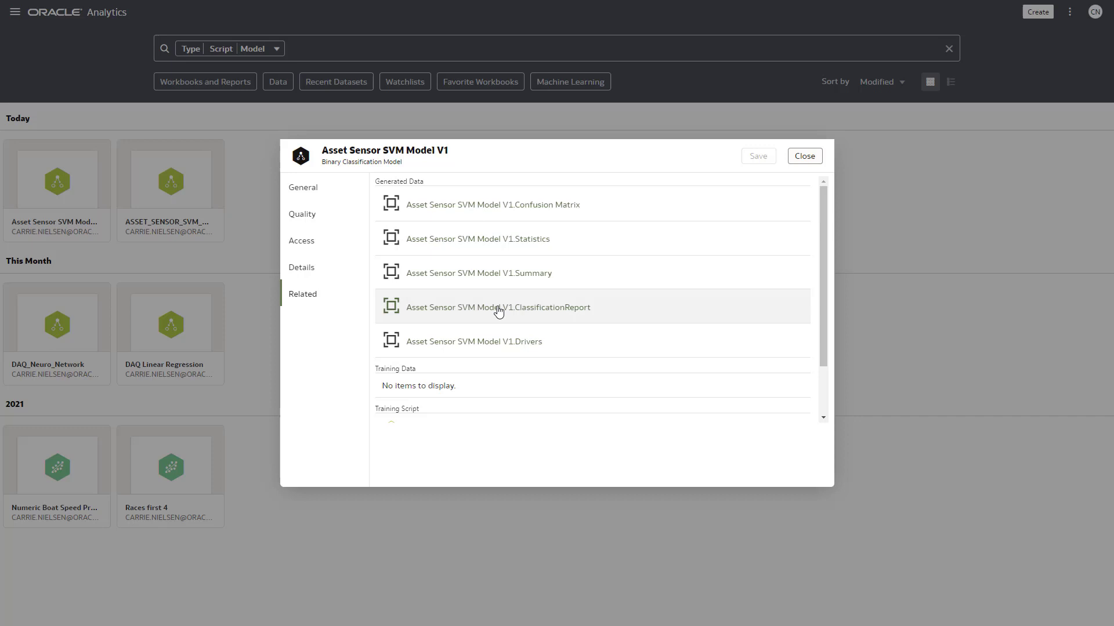
{"action": "left_click", "coordinate": [482, 346]}
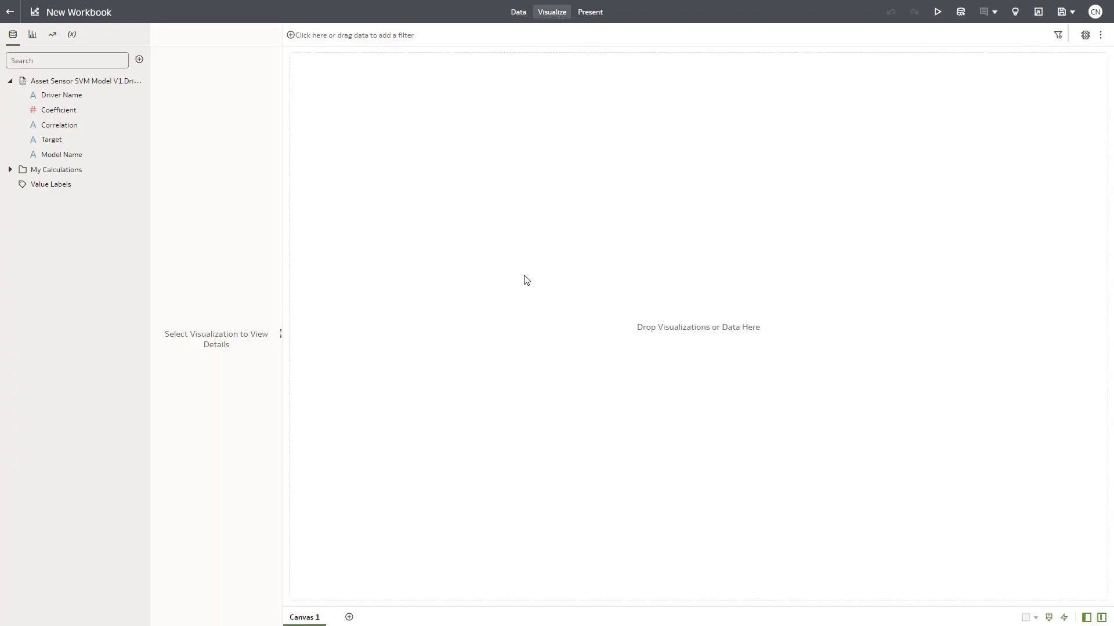
- Build a horizontal bar chart of Coefficient per Driver Name, coloured by Correlation
{"action": "left_click_drag", "start_coordinate": [75, 103], "coordinate": [371, 144]}
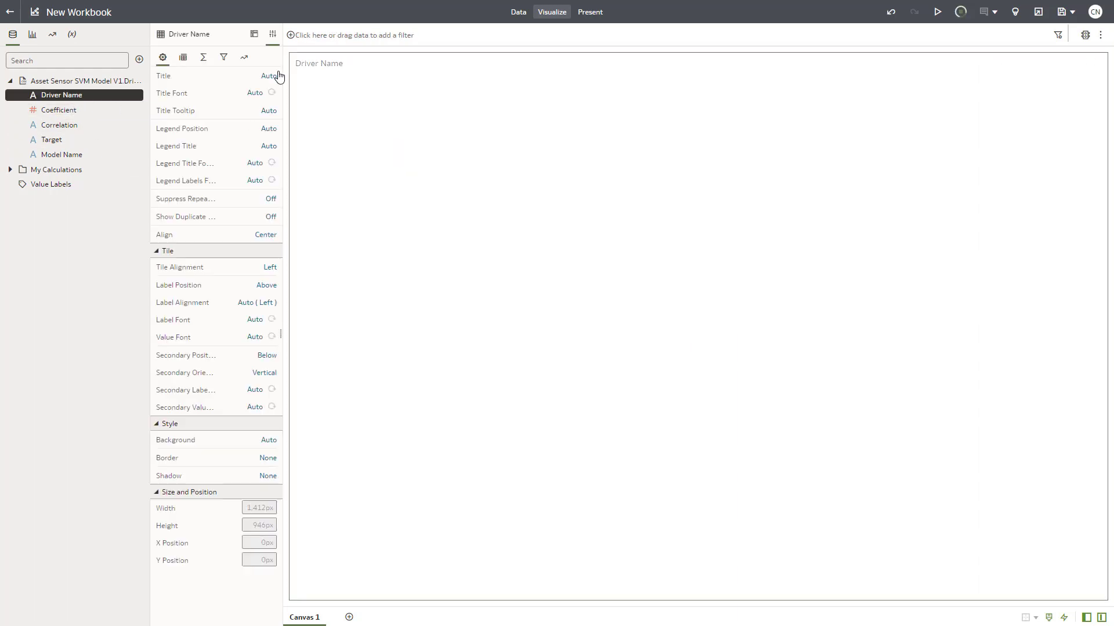
{"action": "left_click", "coordinate": [254, 34]}
{"action": "left_click", "coordinate": [241, 61]}
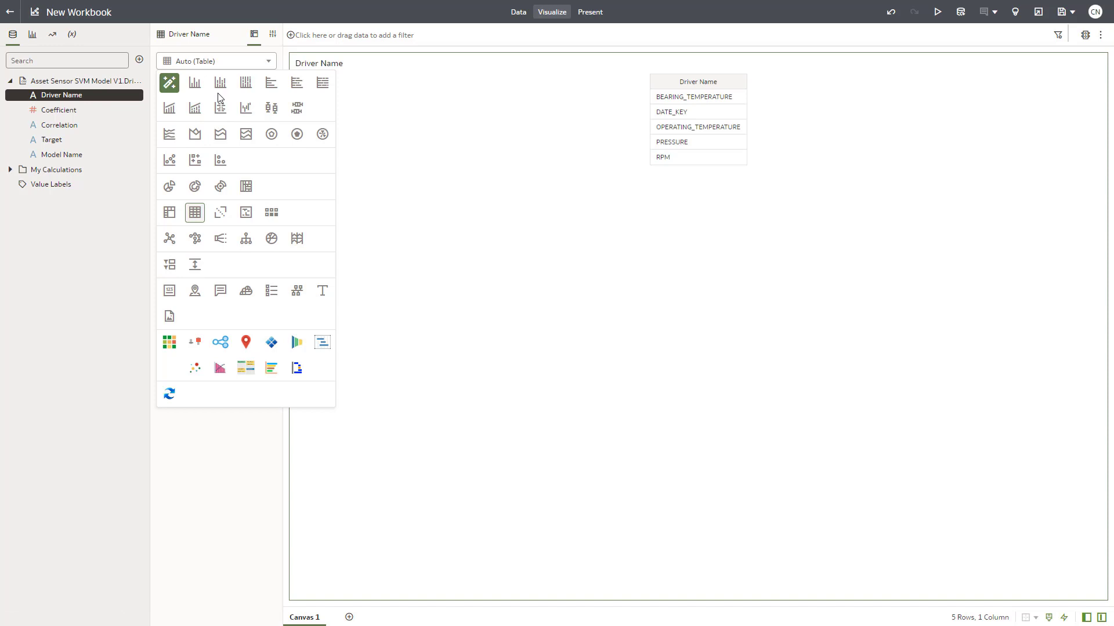
{"action": "left_click", "coordinate": [271, 83]}
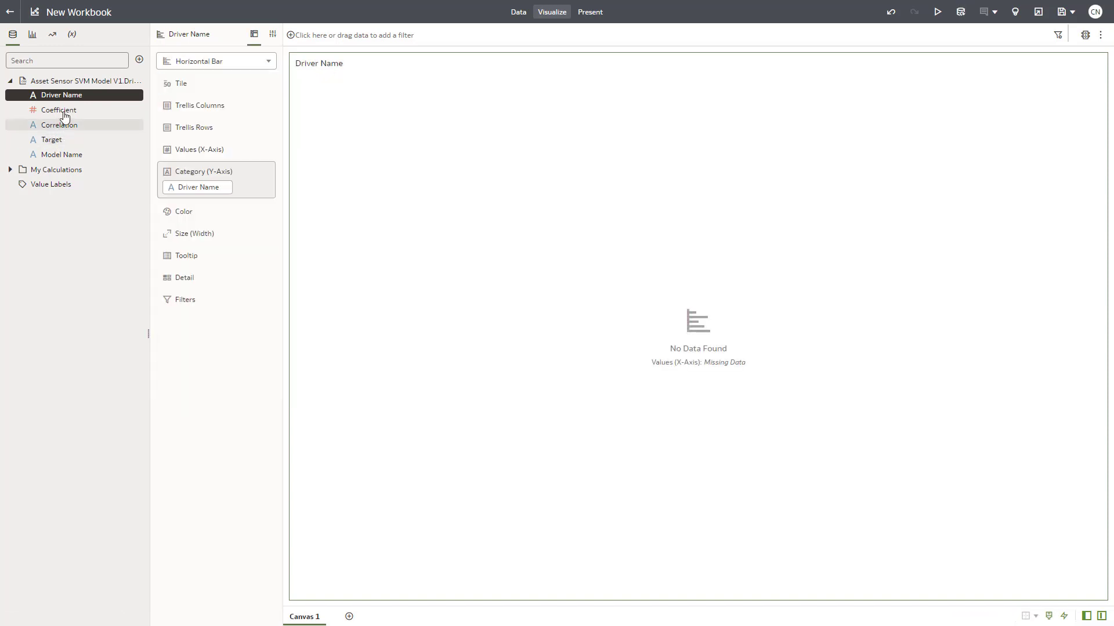
{"action": "mouse_move", "coordinate": [61, 110]}
{"action": "left_mouse_down"}
{"action": "mouse_move", "coordinate": [174, 176]}
{"action": "mouse_move", "coordinate": [200, 158]}
{"action": "mouse_move", "coordinate": [182, 152]}
{"action": "mouse_move", "coordinate": [148, 207]}
{"action": "mouse_move", "coordinate": [189, 234]}
{"action": "left_mouse_up"}
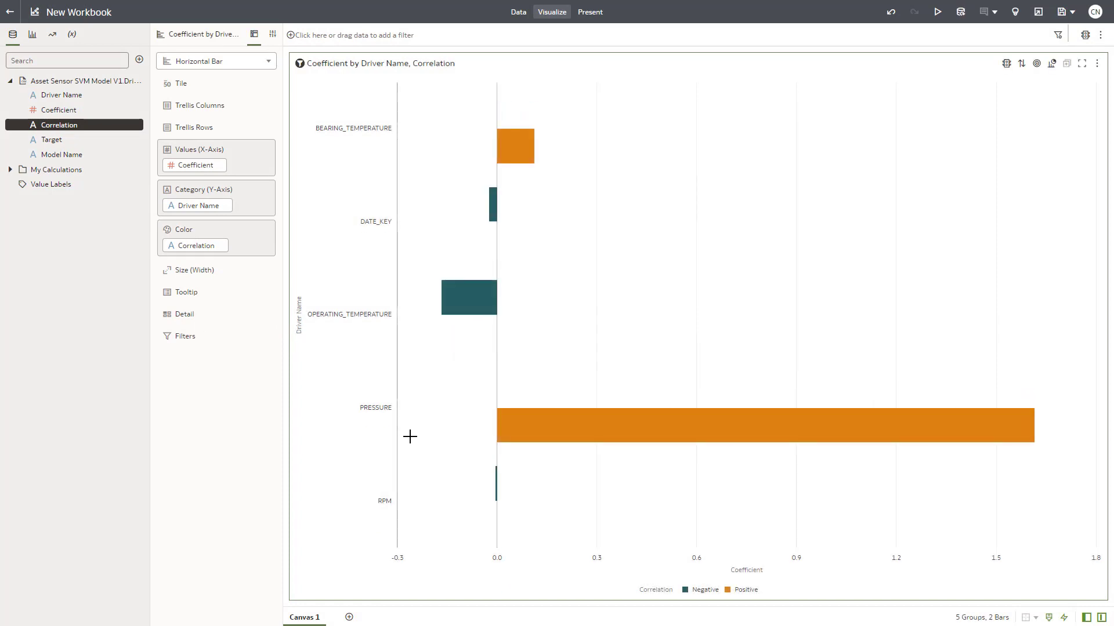
{"action": "mouse_move", "coordinate": [469, 288]}
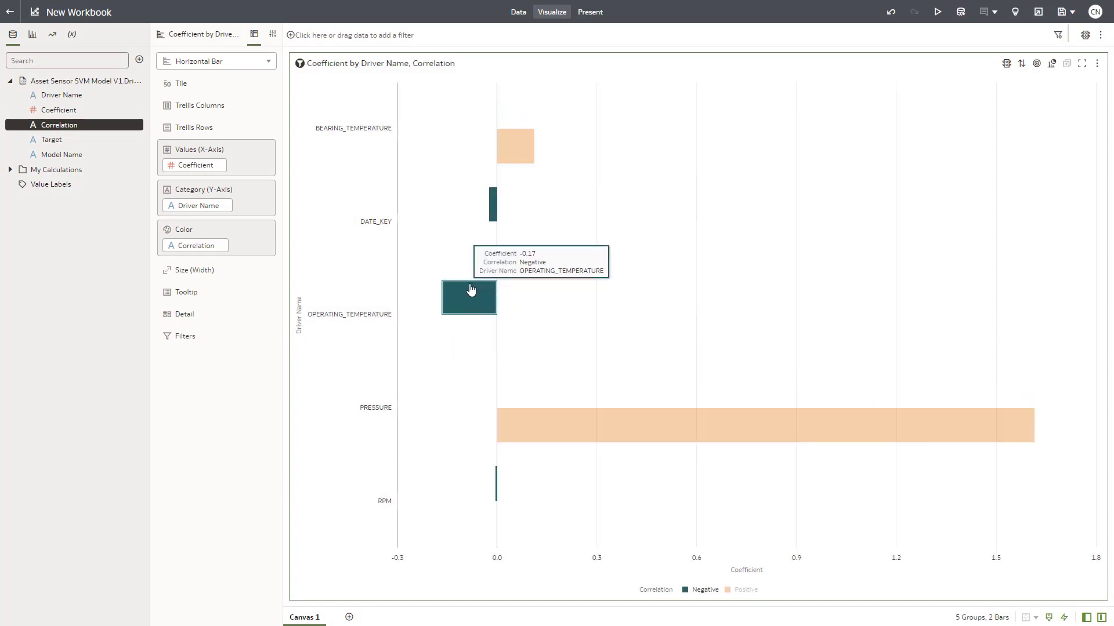
{"action": "mouse_move", "coordinate": [617, 444]}
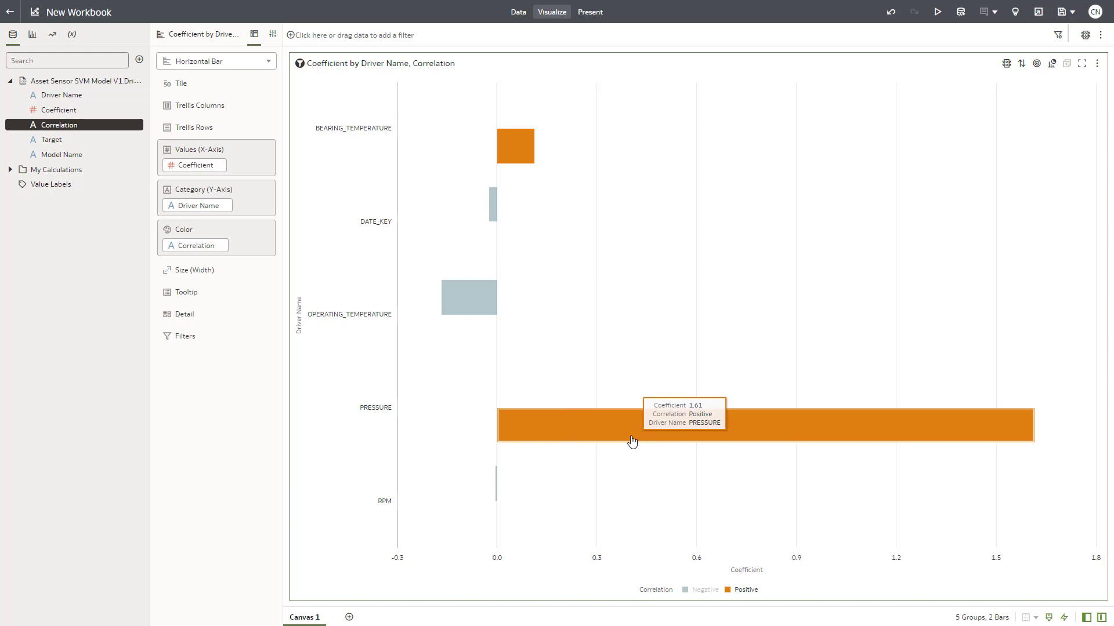